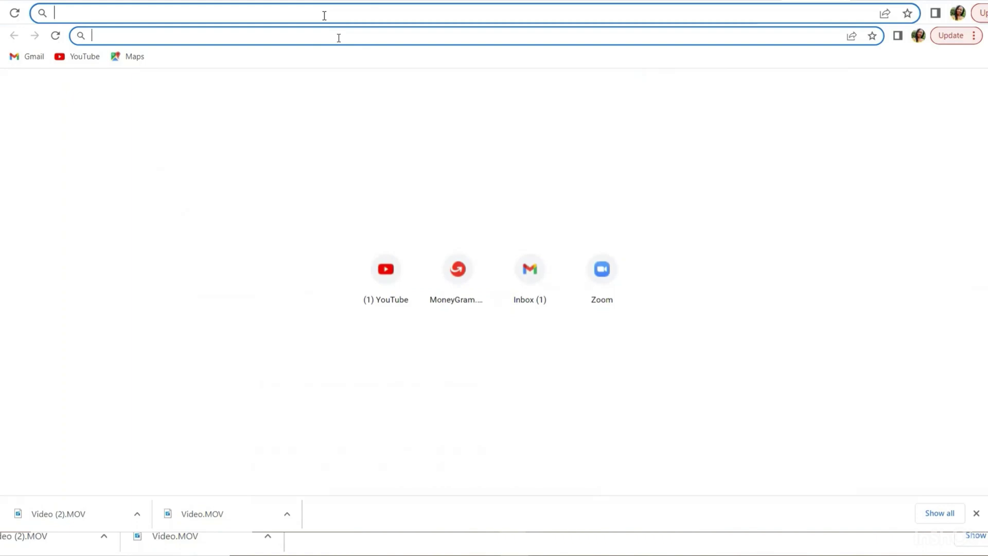
# Search Google for 'dv lottery 2024' and open the official Electronic Diversity Visa Program site.
pyautogui.write('DV lottery 2024')
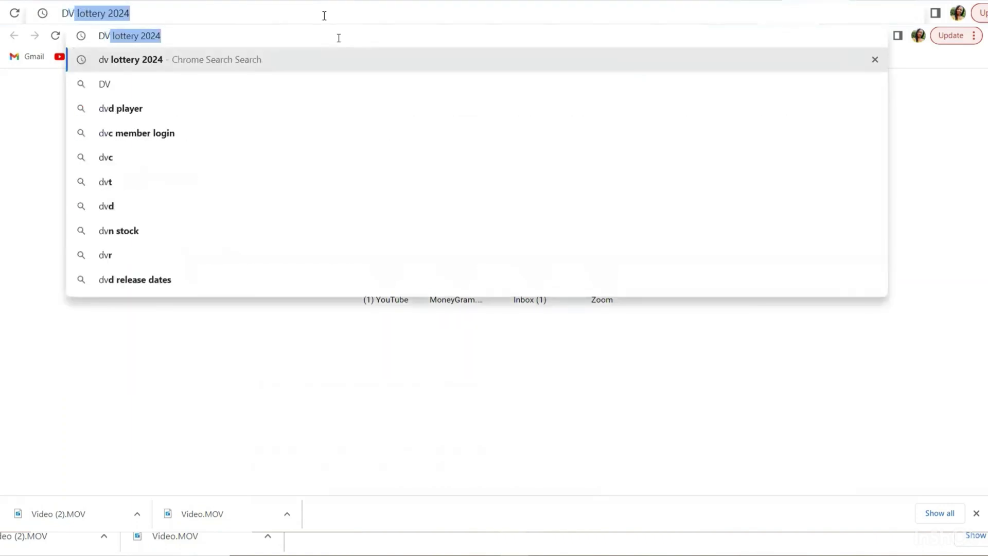
pyautogui.press('Return')
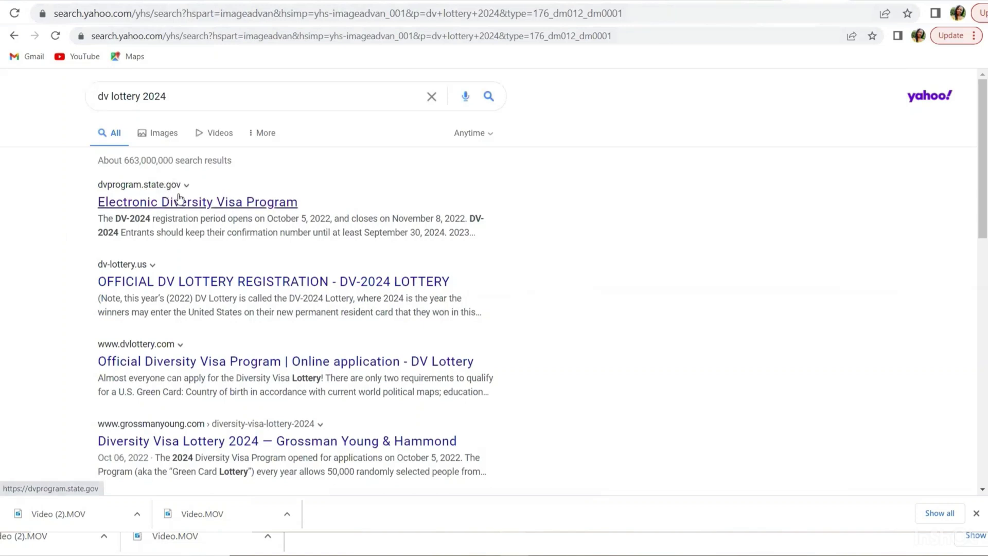
pyautogui.click(201, 202)
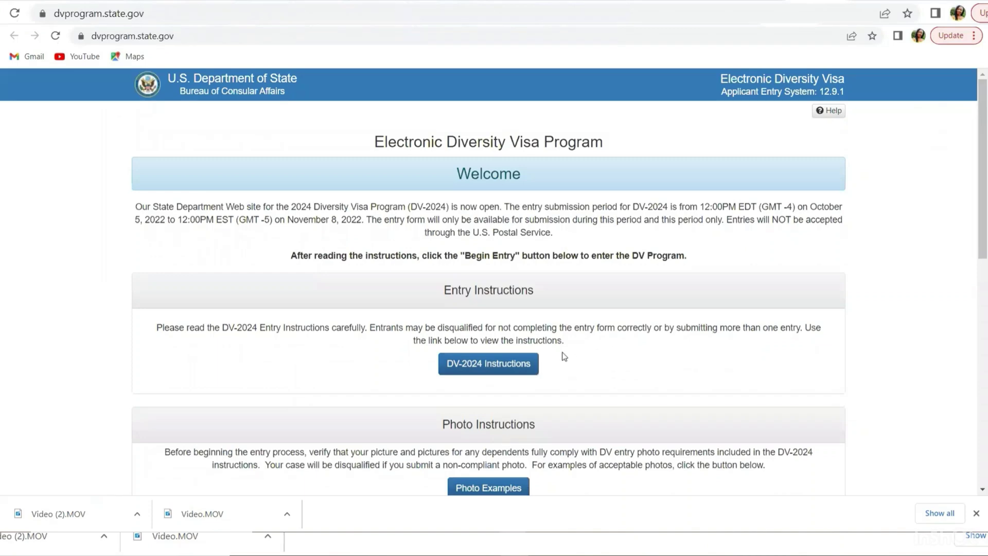
# Go to the DV-2024 Instructions page and scroll down to its Program Instructions section.
pyautogui.click(519, 367)
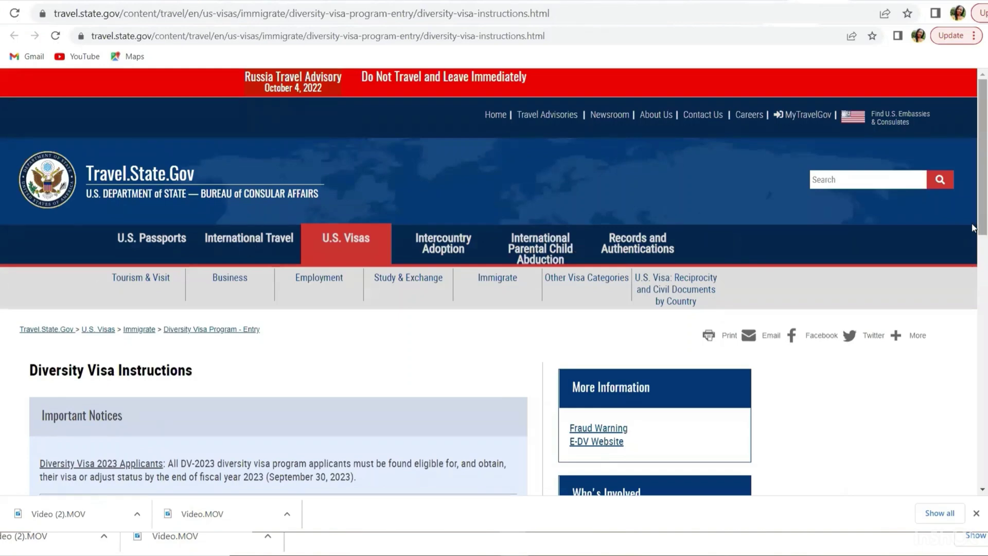
pyautogui.moveTo(973, 224); pyautogui.dragTo(973, 312)
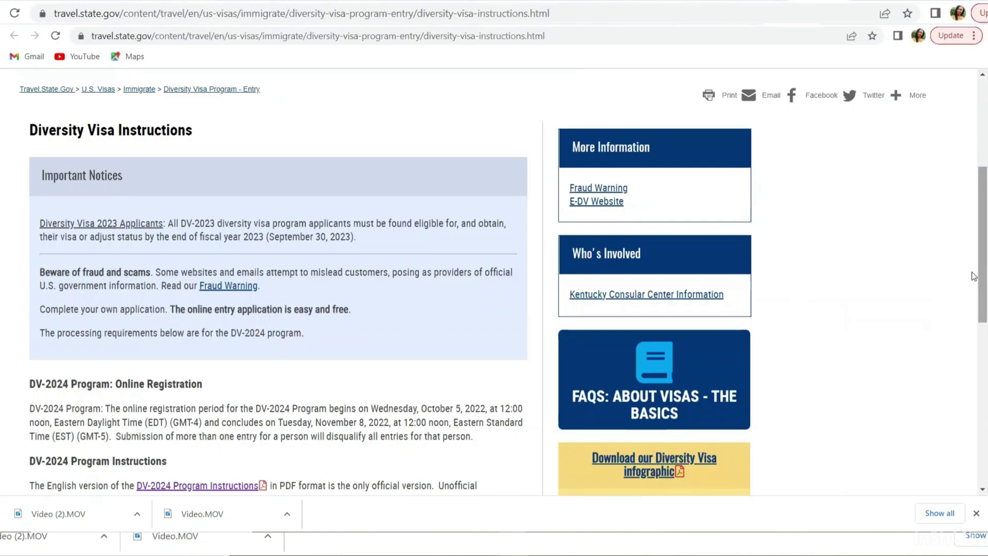
pyautogui.moveTo(973, 276); pyautogui.dragTo(974, 323)
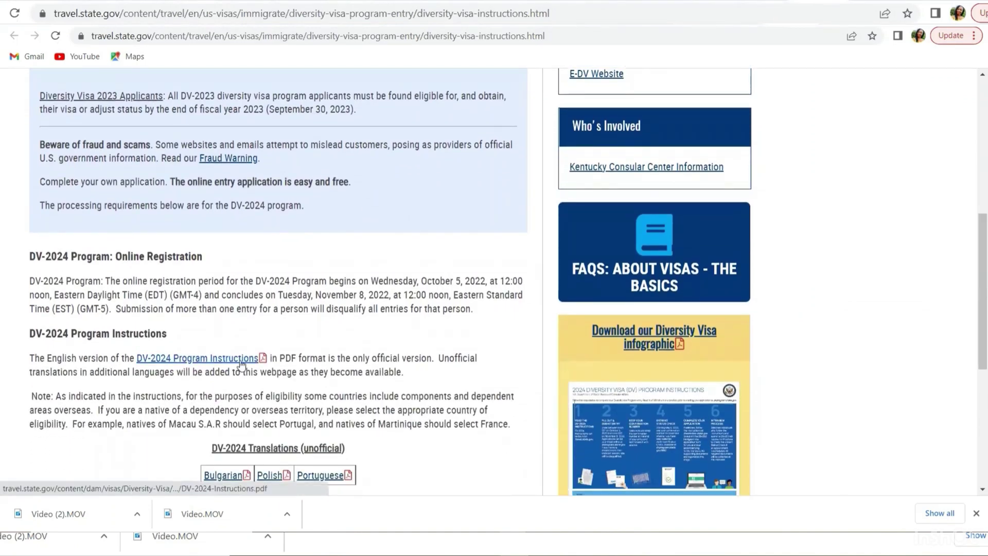
# Open the DV-2024 Program Instructions PDF and scroll to page 7, Submitting a Digital Photograph.
pyautogui.click(241, 361)
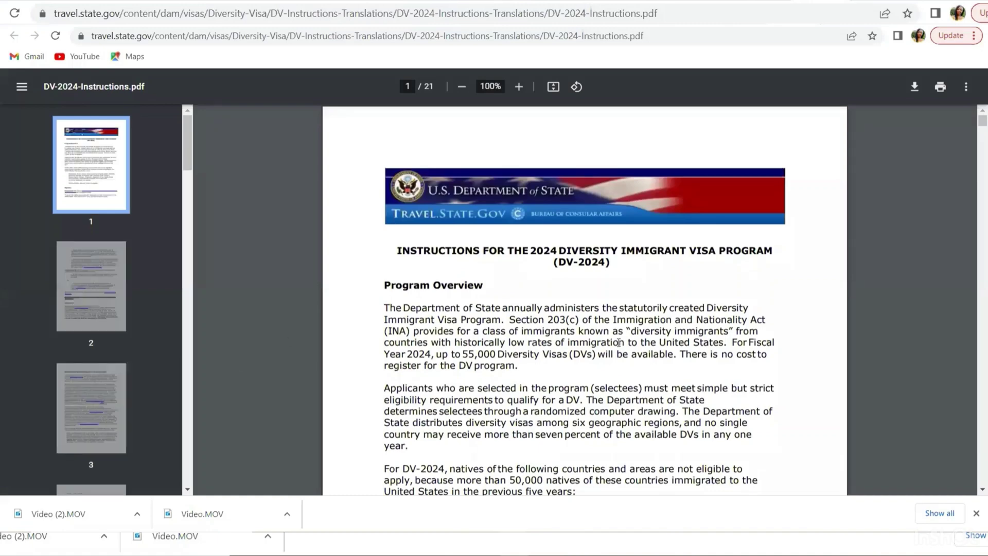
pyautogui.scroll(-6, 973, 203)
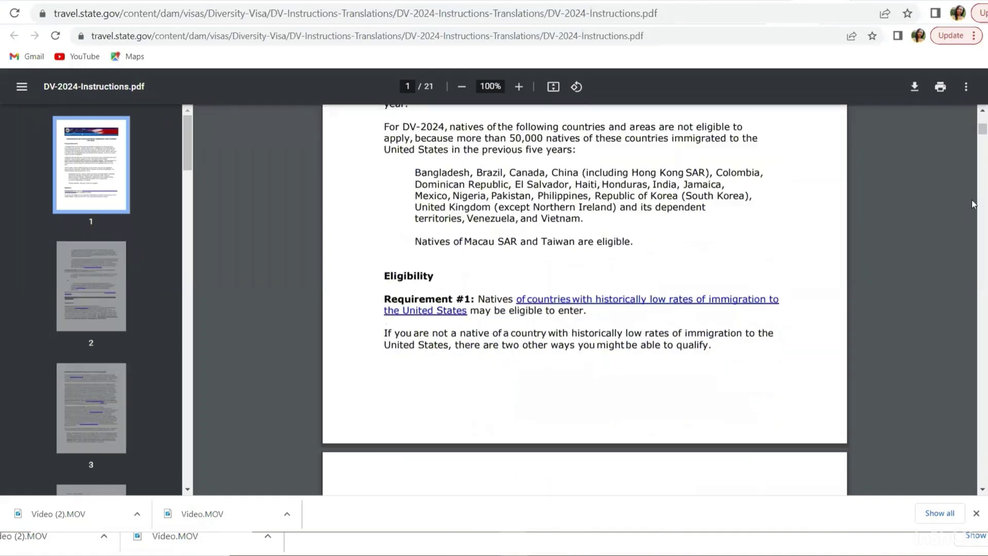
pyautogui.scroll(-6, 972, 204)
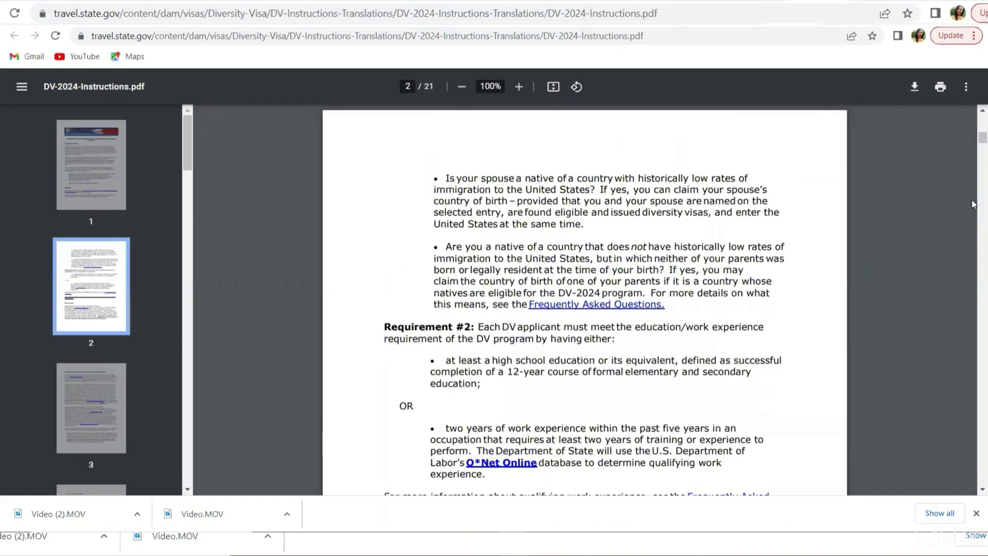
pyautogui.scroll(-13, 972, 204)
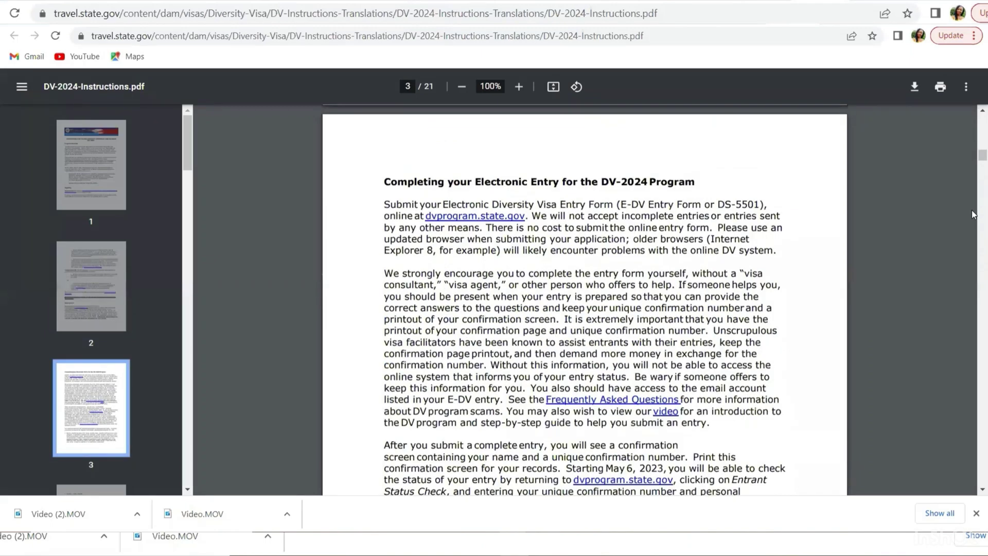
pyautogui.scroll(-5, 972, 216)
pyautogui.scroll(-1, 972, 175)
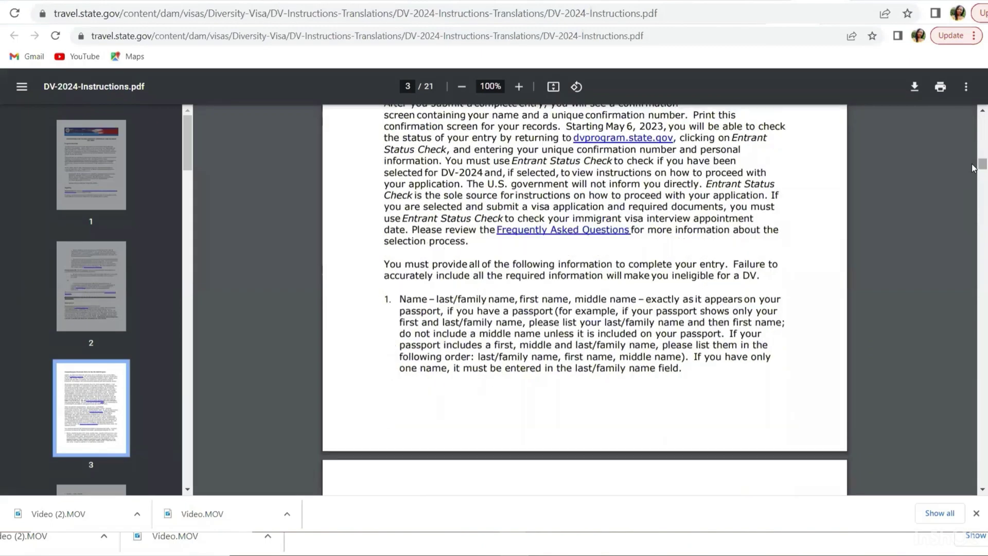
pyautogui.scroll(-7, 973, 180)
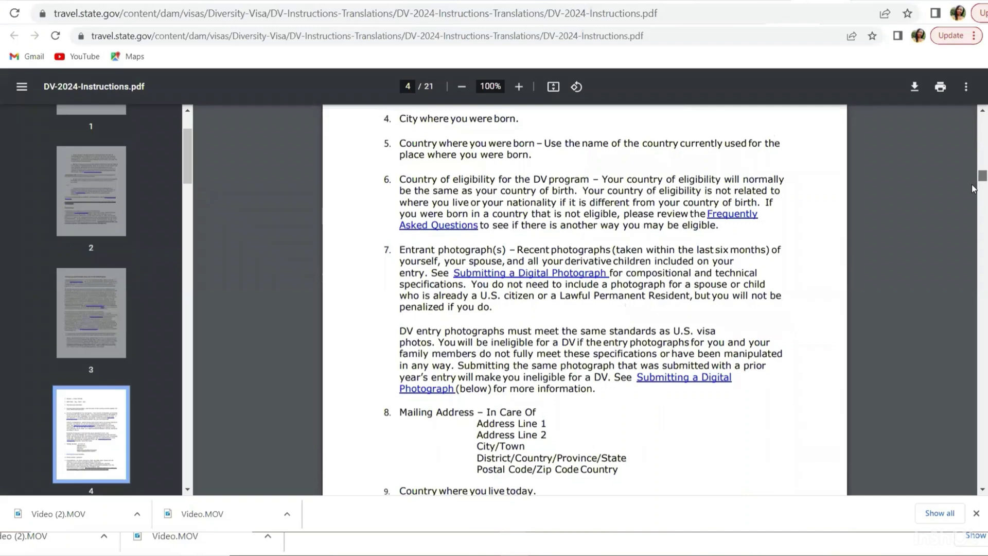
pyautogui.scroll(-6, 973, 189)
pyautogui.scroll(-2, 972, 194)
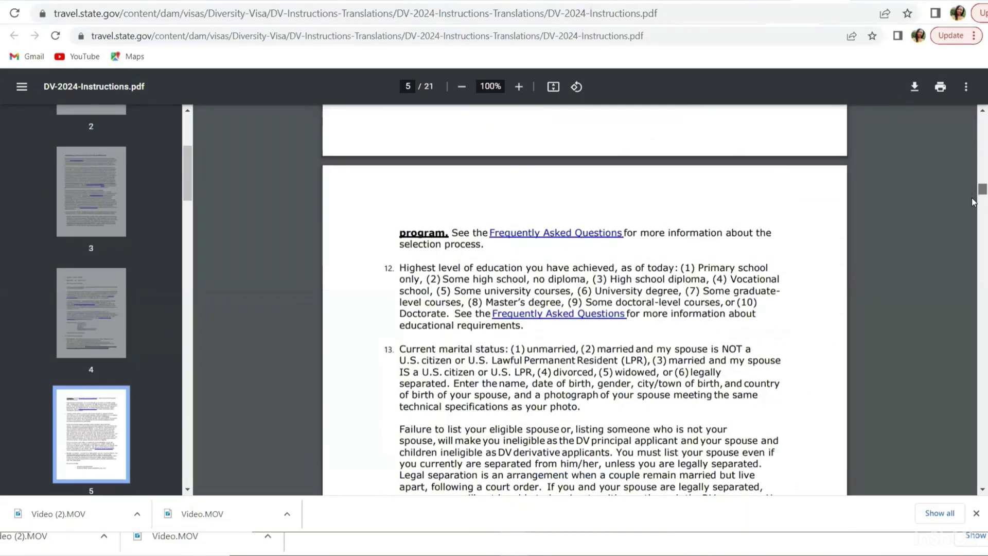
pyautogui.scroll(-5, 973, 202)
pyautogui.scroll(-10, 973, 206)
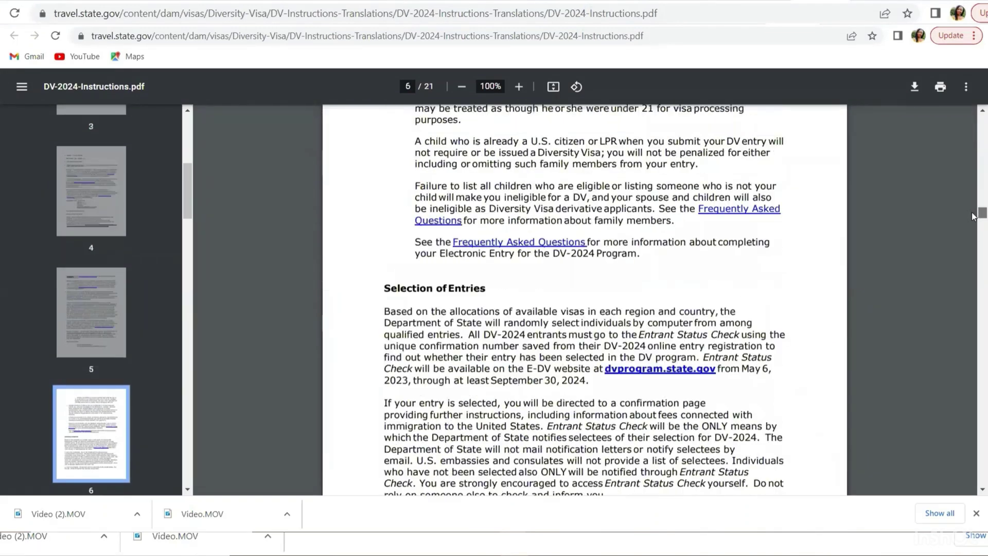
pyautogui.scroll(-2, 973, 219)
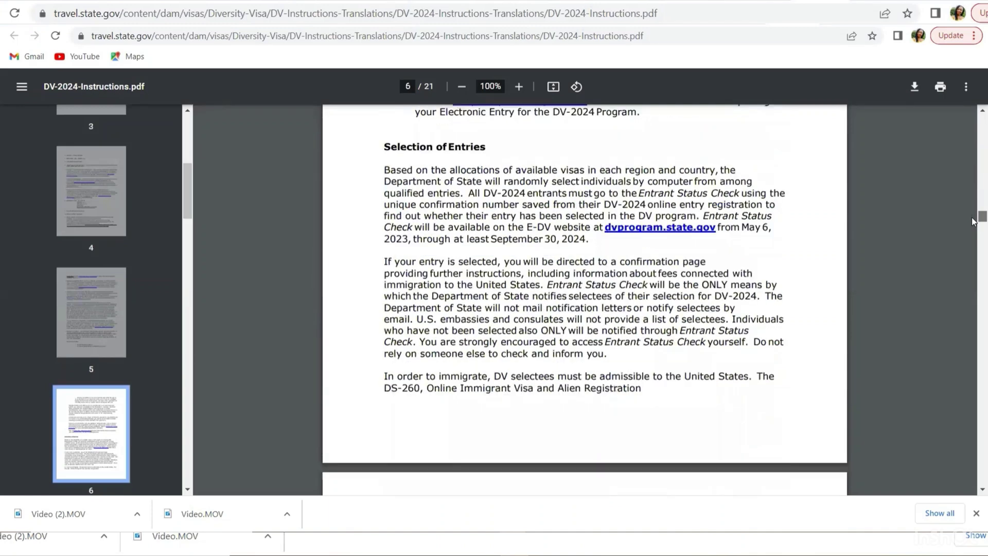
pyautogui.scroll(-7, 973, 226)
pyautogui.scroll(-1, 973, 231)
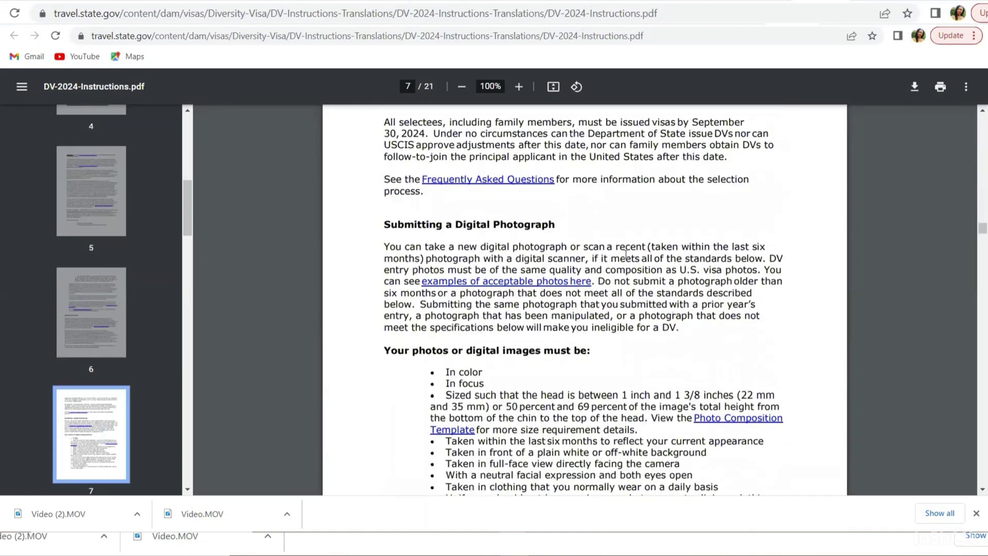
# View the acceptable photo examples page, then go to the online Photo Tool.
pyautogui.click(506, 283)
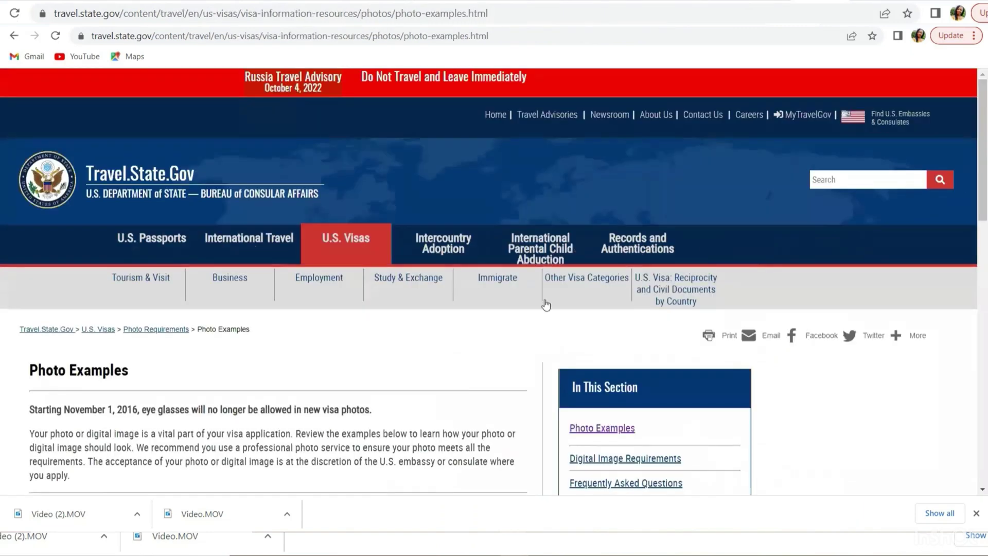
pyautogui.moveTo(939, 337)
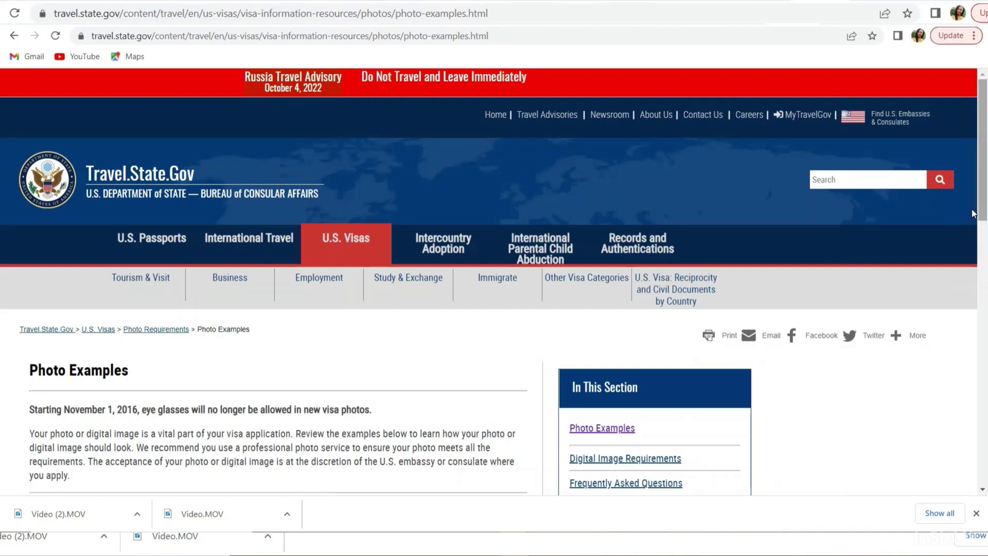
pyautogui.moveTo(973, 213); pyautogui.dragTo(973, 323)
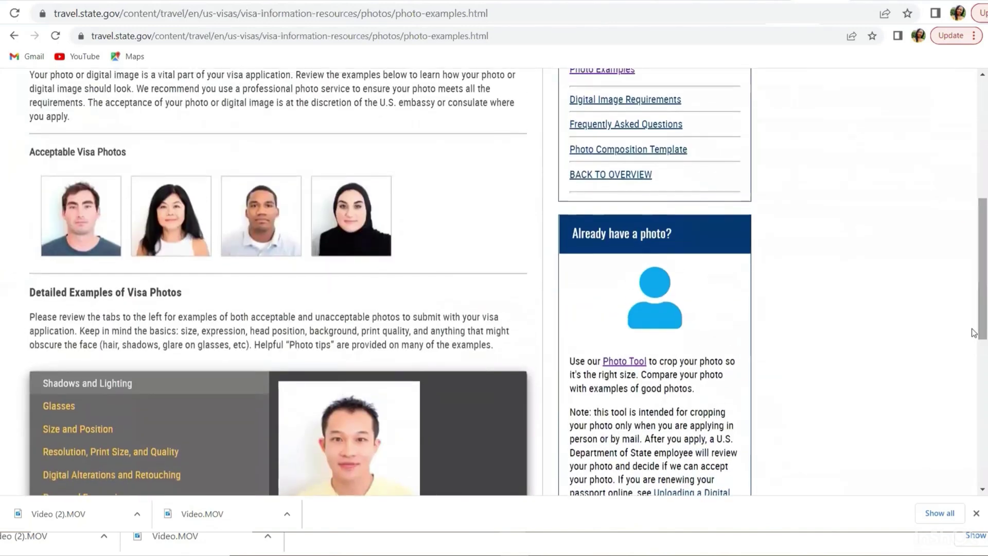
pyautogui.click(635, 363)
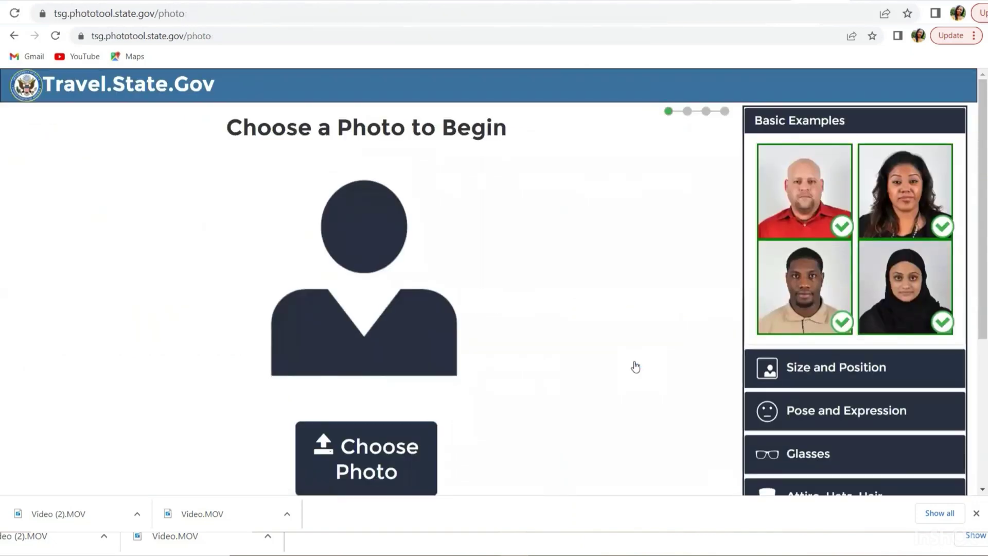
# Expand the Size and Position, Pose and Expression, Glasses, Attire, and Shadows and Lighting examples.
pyautogui.click(802, 368)
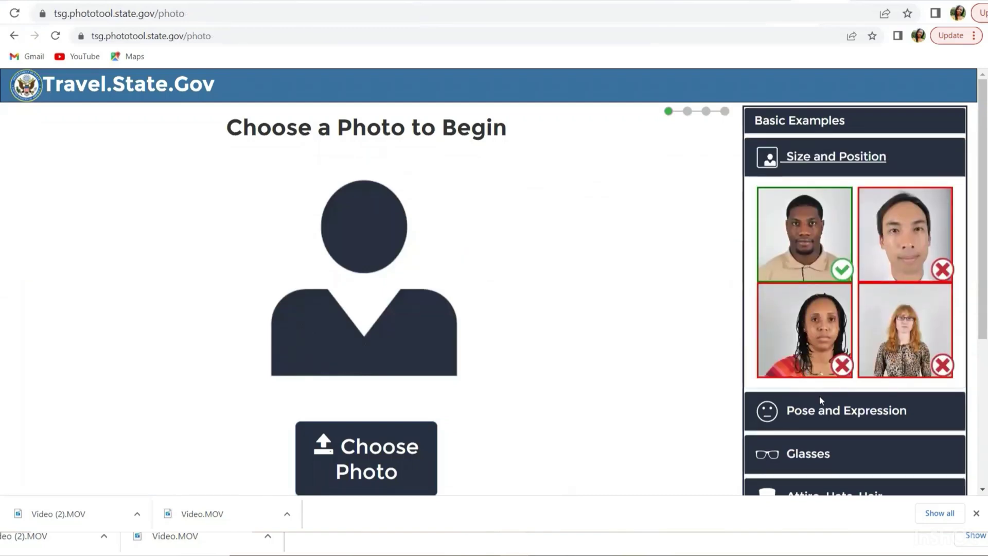
pyautogui.click(819, 414)
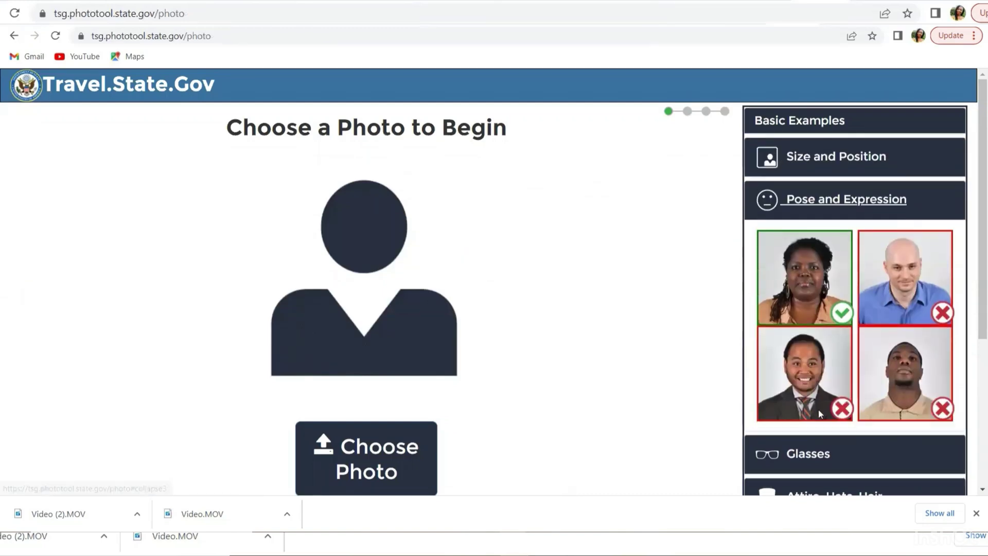
pyautogui.click(812, 455)
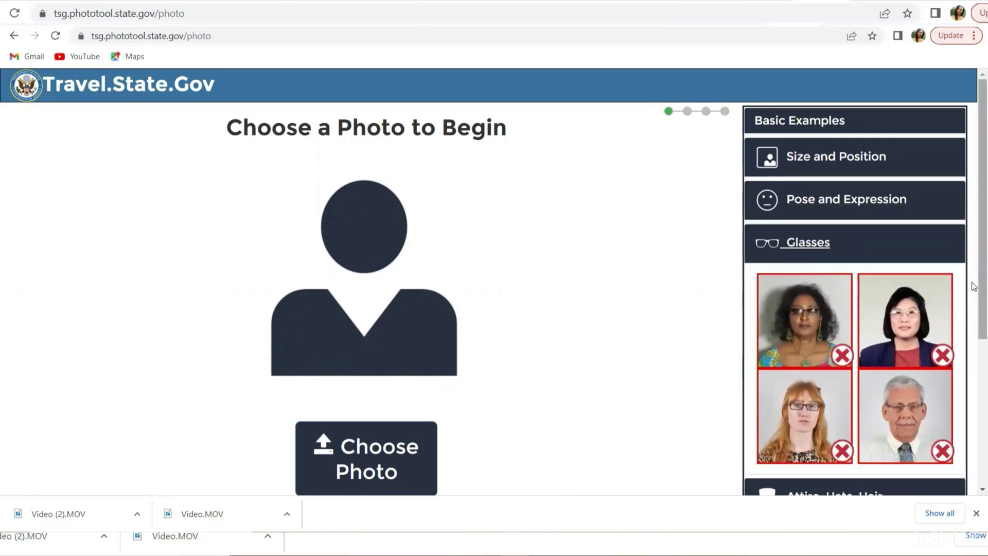
pyautogui.moveTo(972, 286); pyautogui.dragTo(972, 375)
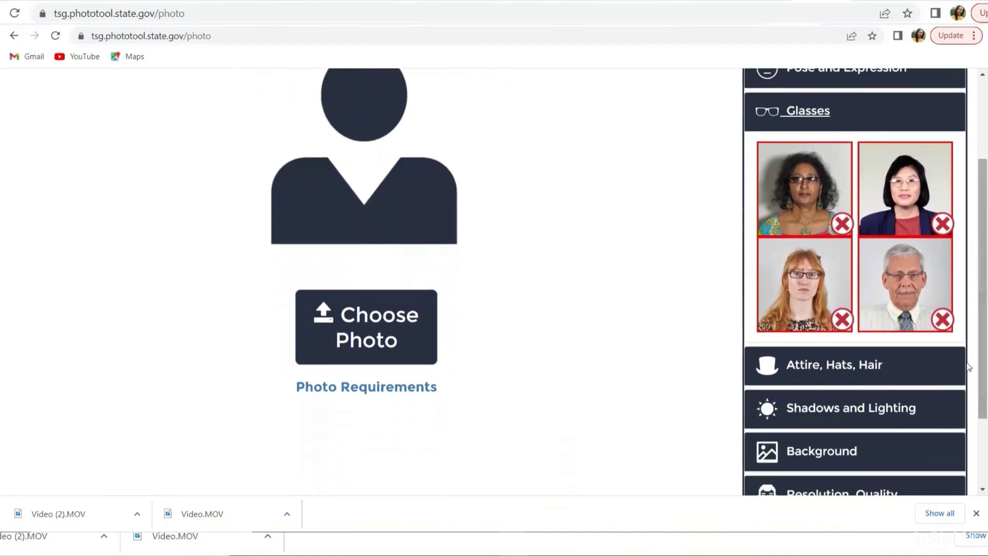
pyautogui.click(847, 366)
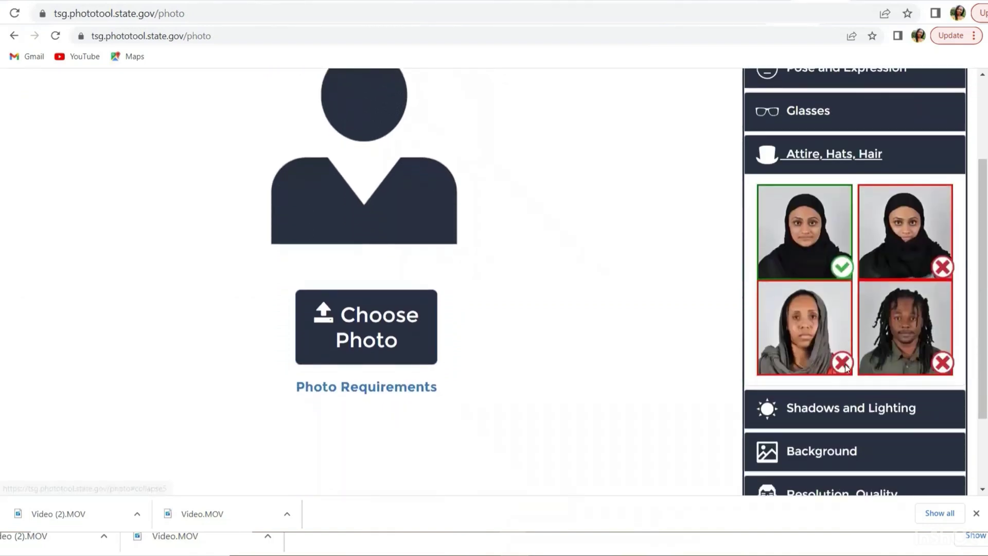
pyautogui.click(840, 409)
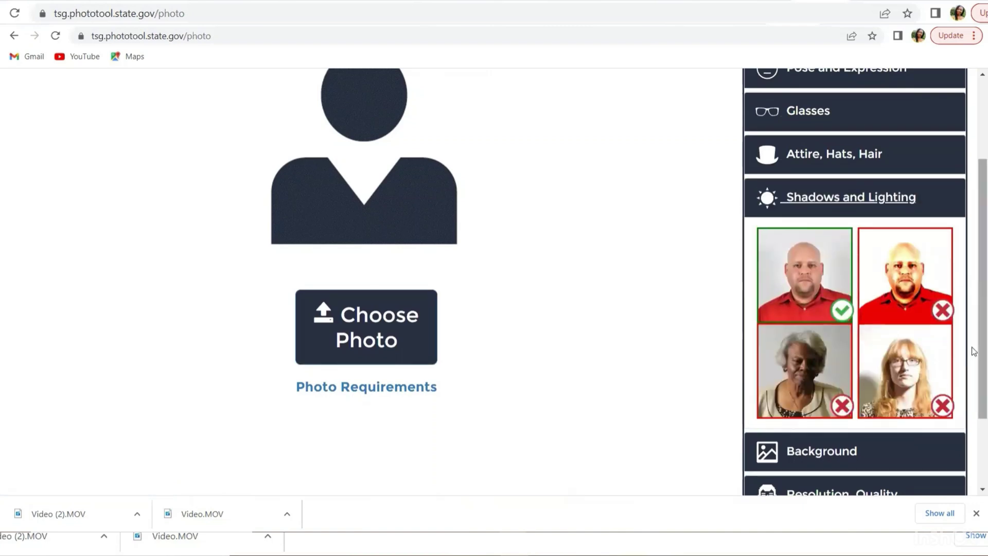
# Expand the Background, Resolution and Quality, Children, and Face Obstruction examples.
pyautogui.moveTo(974, 351); pyautogui.dragTo(973, 416)
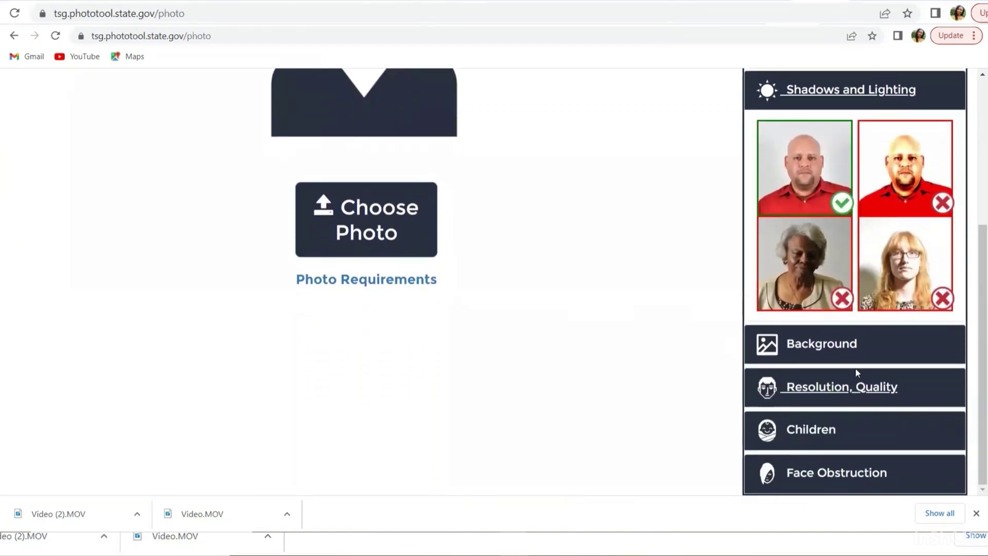
pyautogui.click(828, 340)
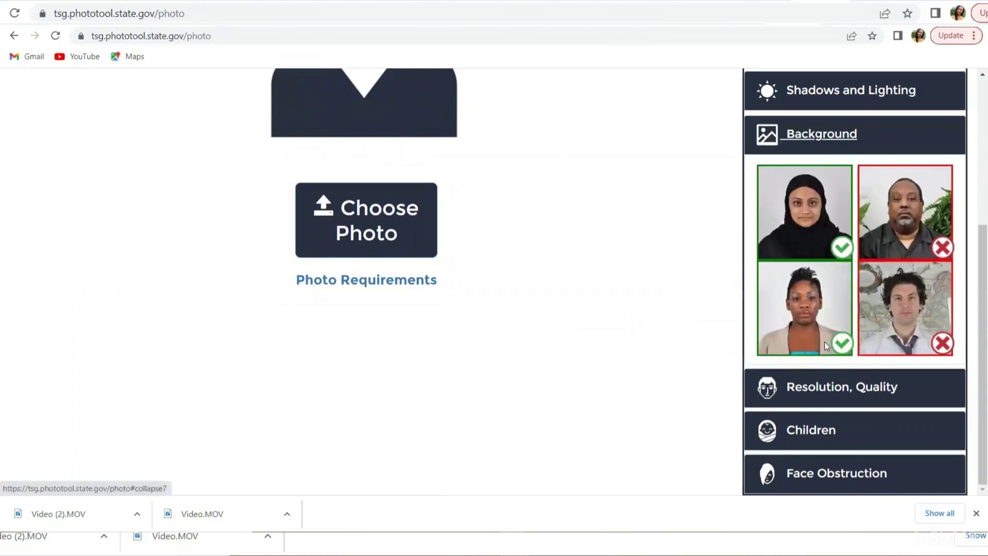
pyautogui.click(829, 391)
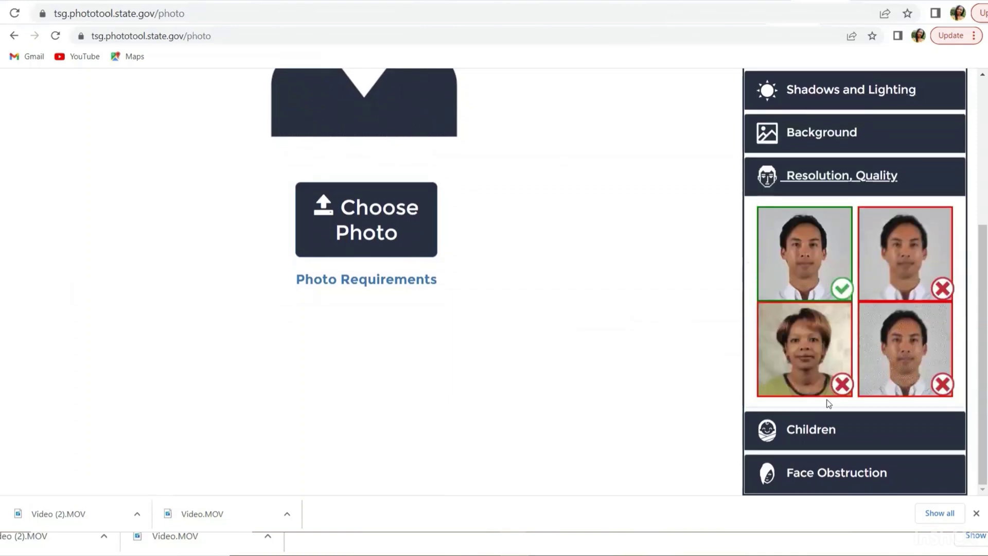
pyautogui.click(820, 431)
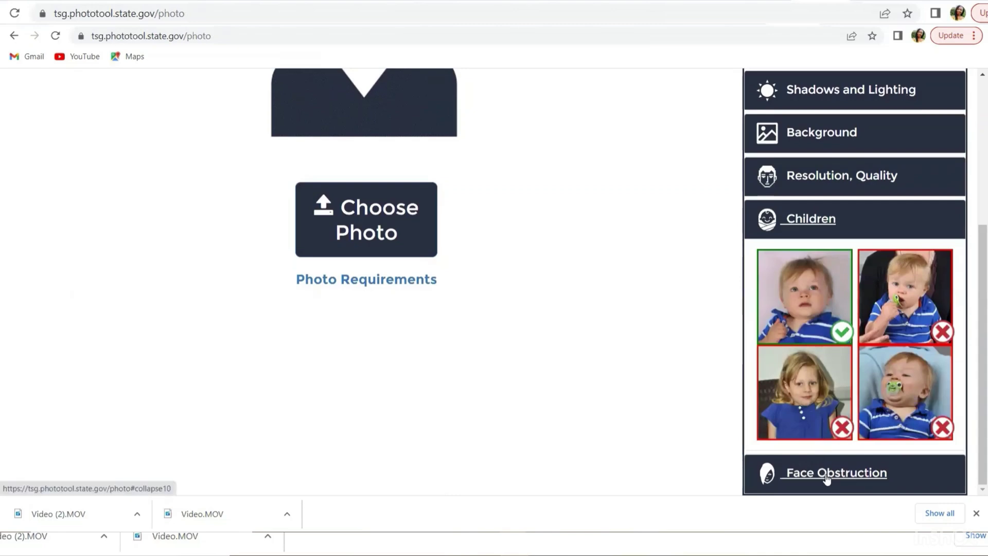
pyautogui.click(825, 475)
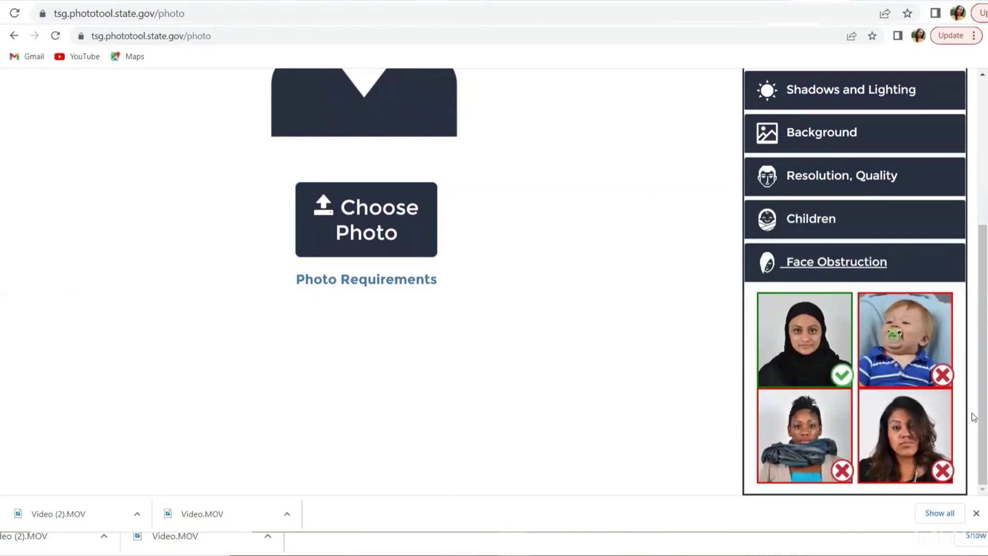
pyautogui.moveTo(974, 406); pyautogui.dragTo(972, 315)
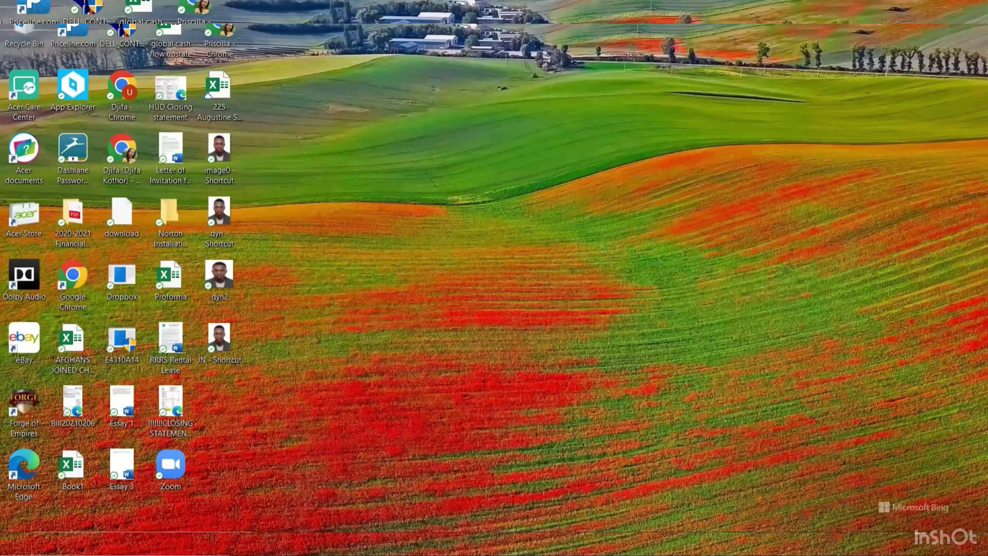
# Launch Paint from Windows search by typing 'p'.
pyautogui.press('super+s')
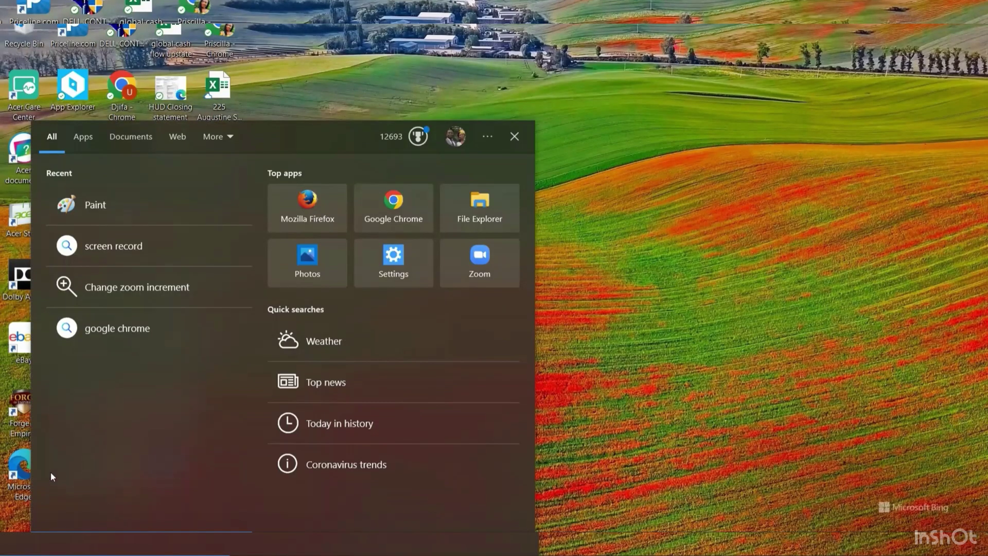
pyautogui.write('p')
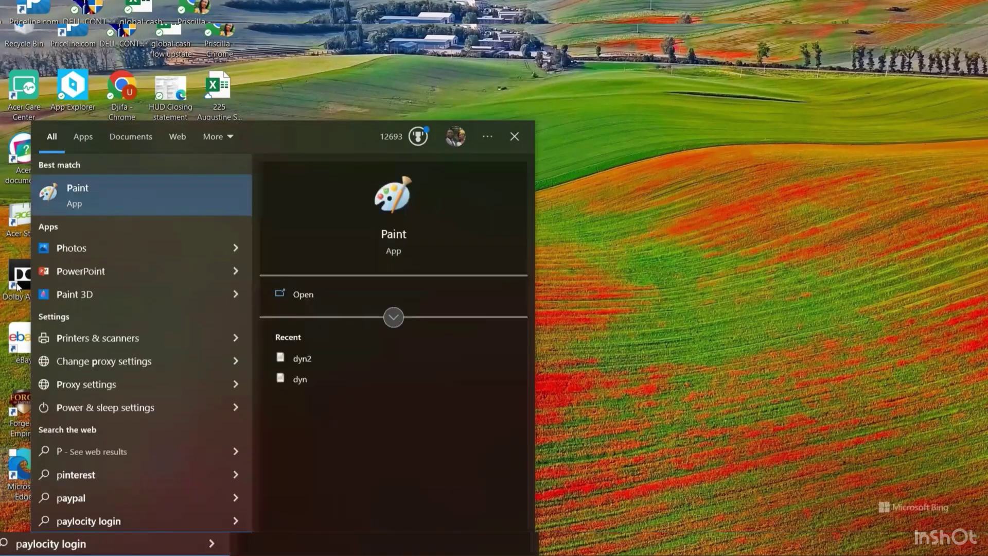
pyautogui.click(89, 196)
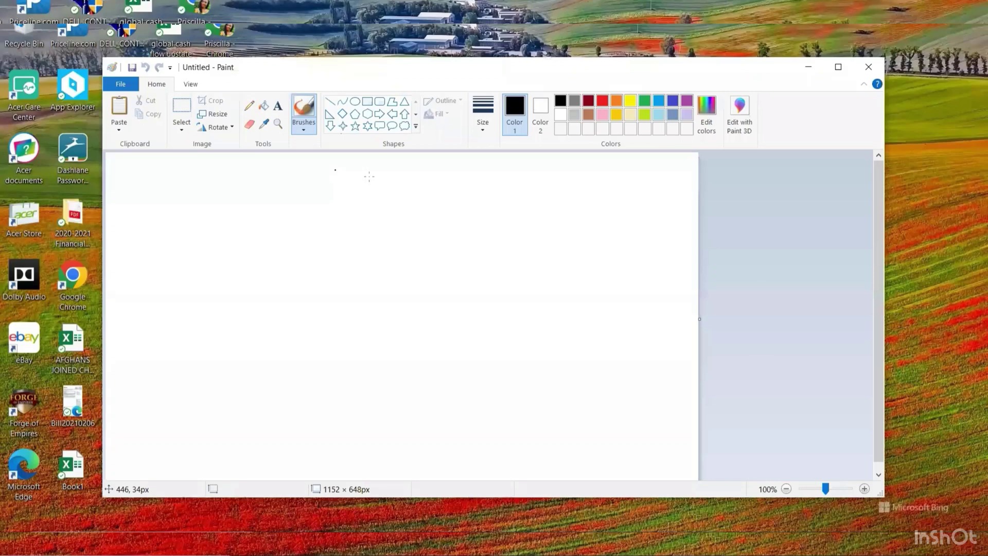
# Maximize Paint and open the 413 × 531px JN photo from the Downloads folder.
pyautogui.click(839, 69)
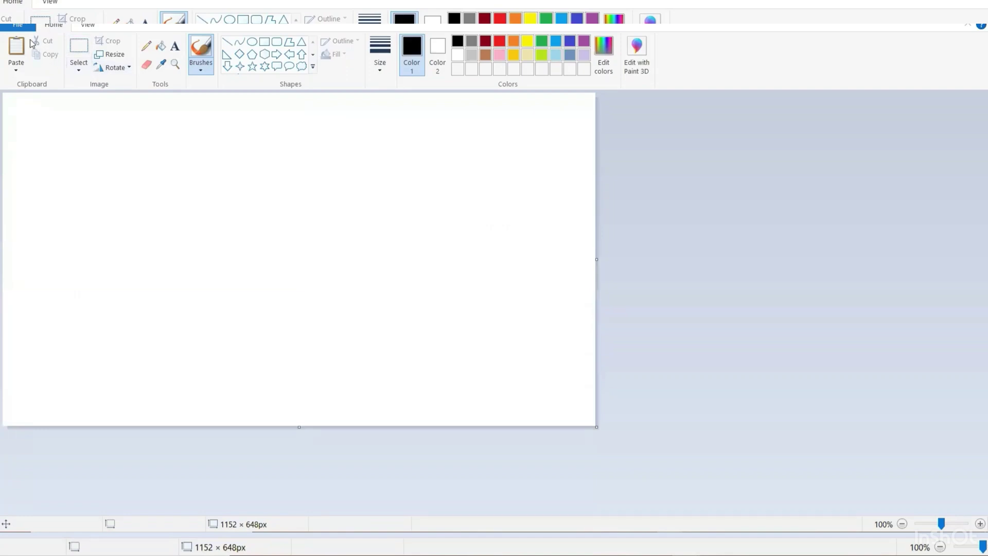
pyautogui.click(17, 27)
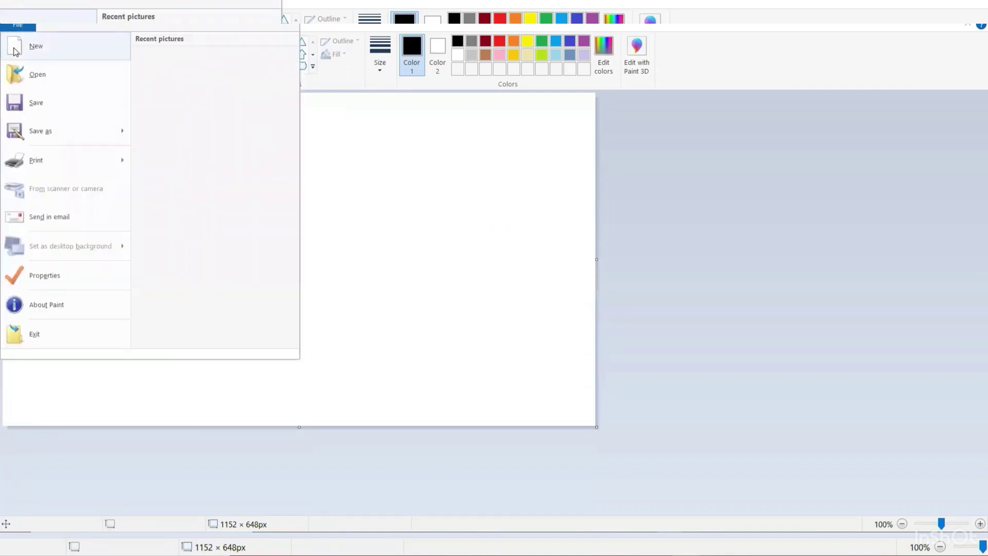
pyautogui.click(35, 75)
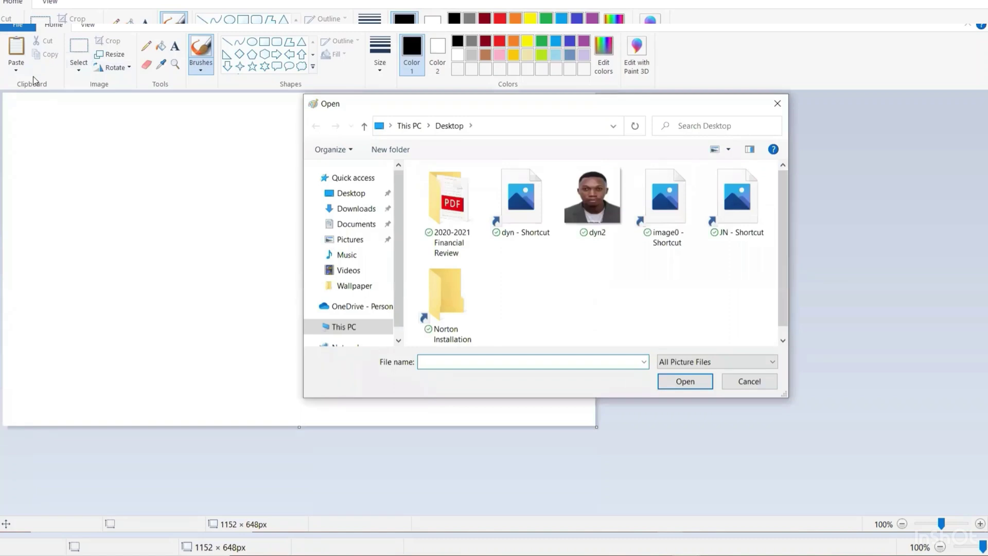
pyautogui.click(350, 213)
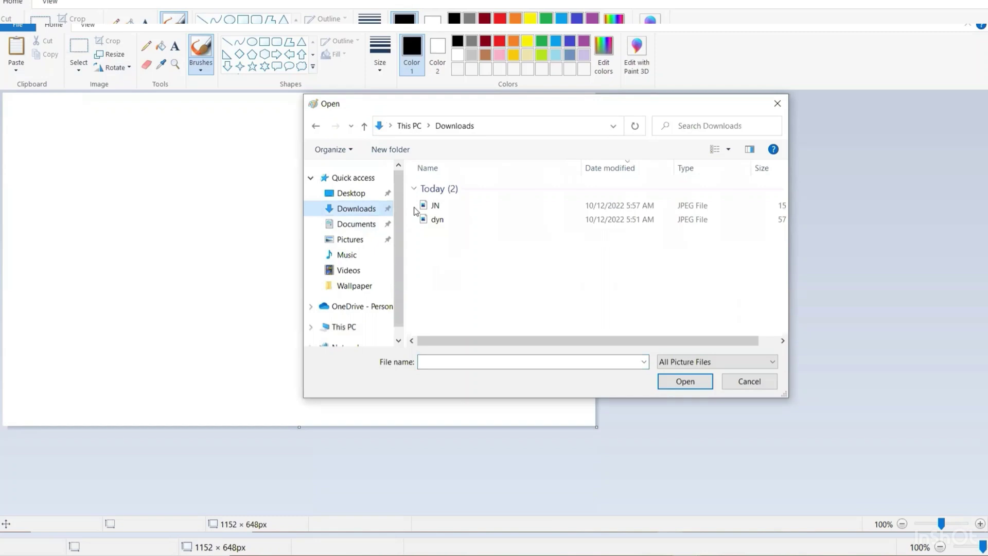
pyautogui.click(435, 206)
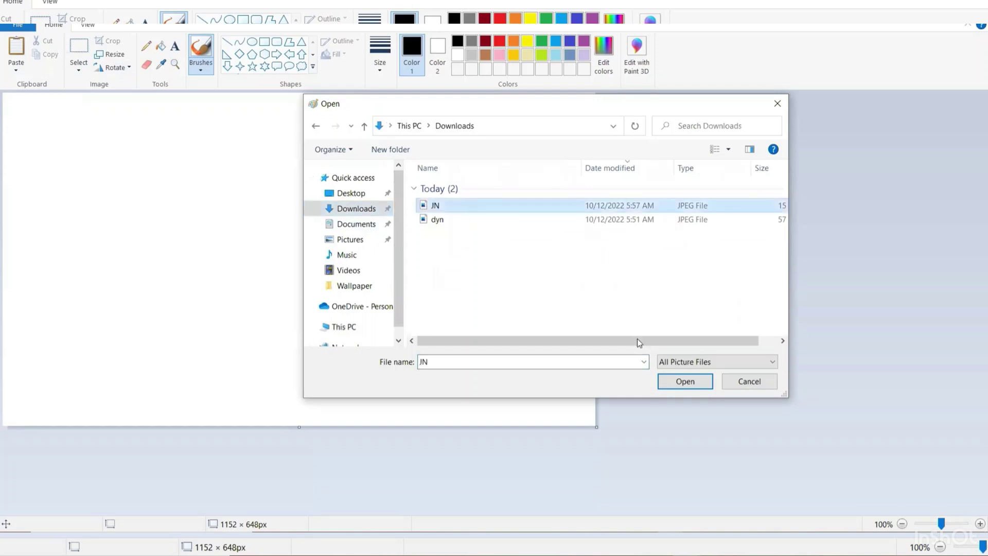
pyautogui.click(680, 379)
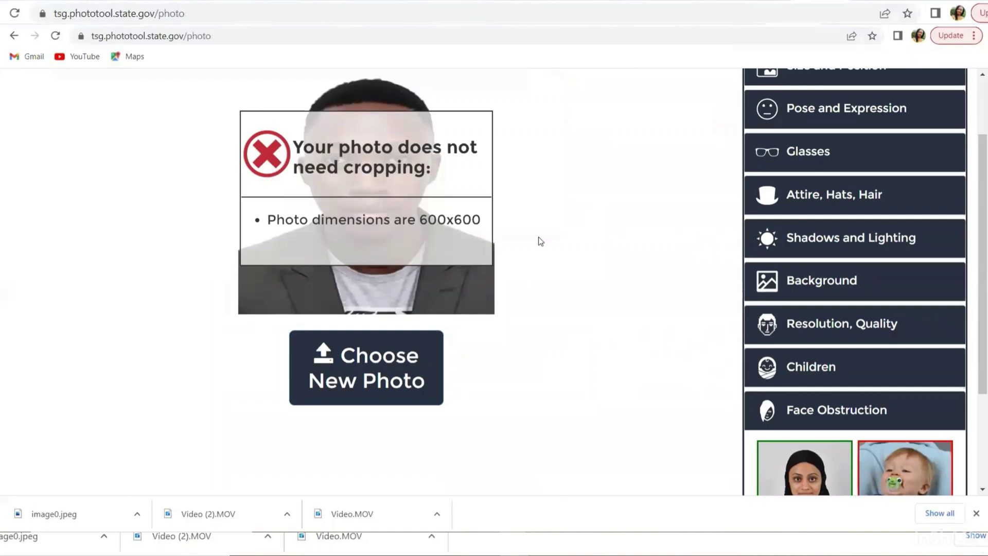
# Upload JN from Downloads to the Photo Tool and read its over-compression rejection (needs under 20:1).
pyautogui.click(399, 361)
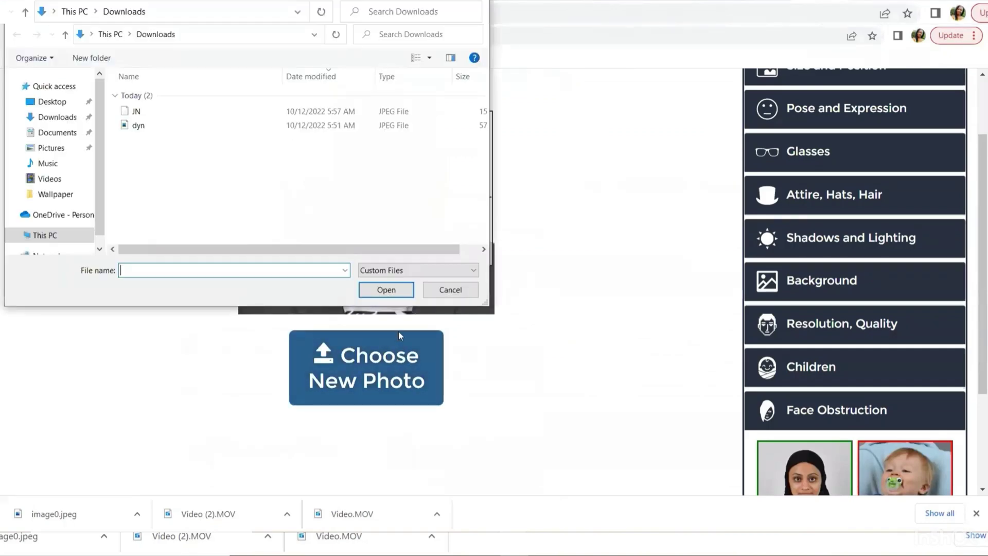
pyautogui.click(184, 115)
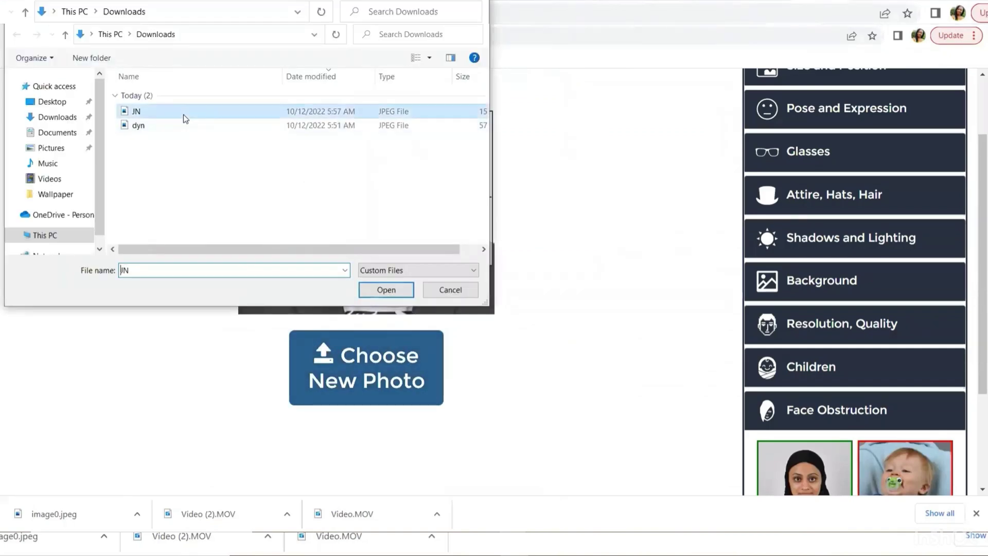
pyautogui.click(385, 290)
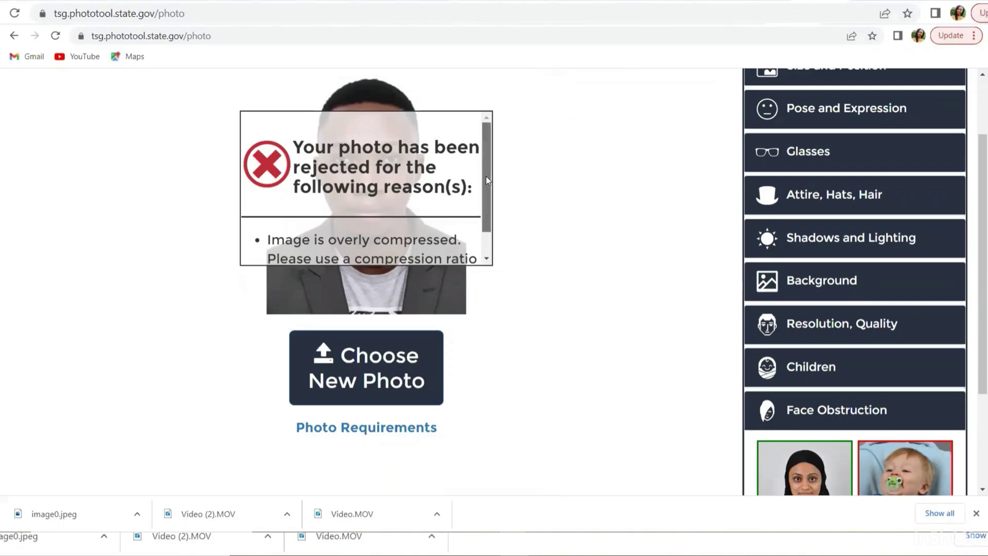
pyautogui.moveTo(486, 176); pyautogui.dragTo(487, 199)
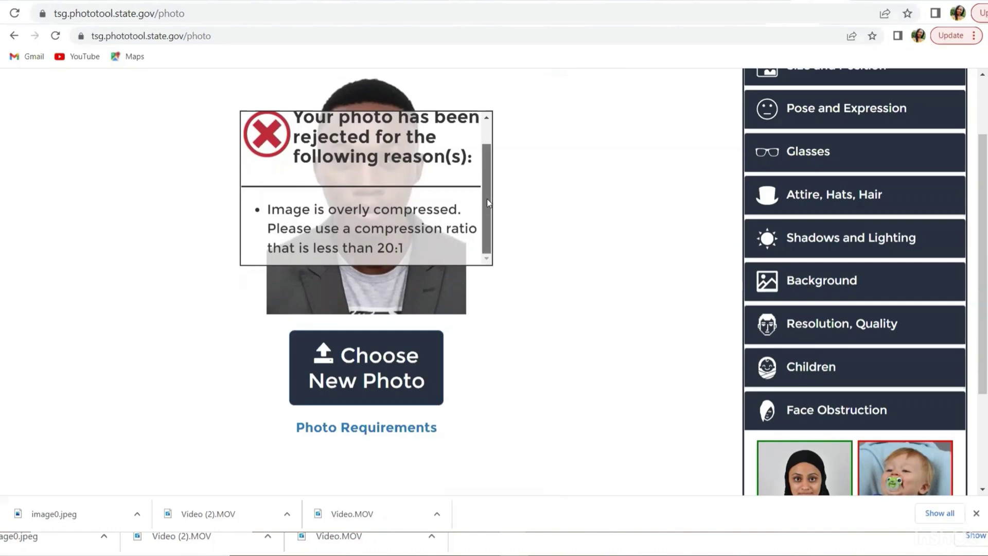
pyautogui.moveTo(486, 199)
pyautogui.mouseDown()
pyautogui.moveTo(484, 155)
pyautogui.moveTo(485, 199)
pyautogui.mouseUp()
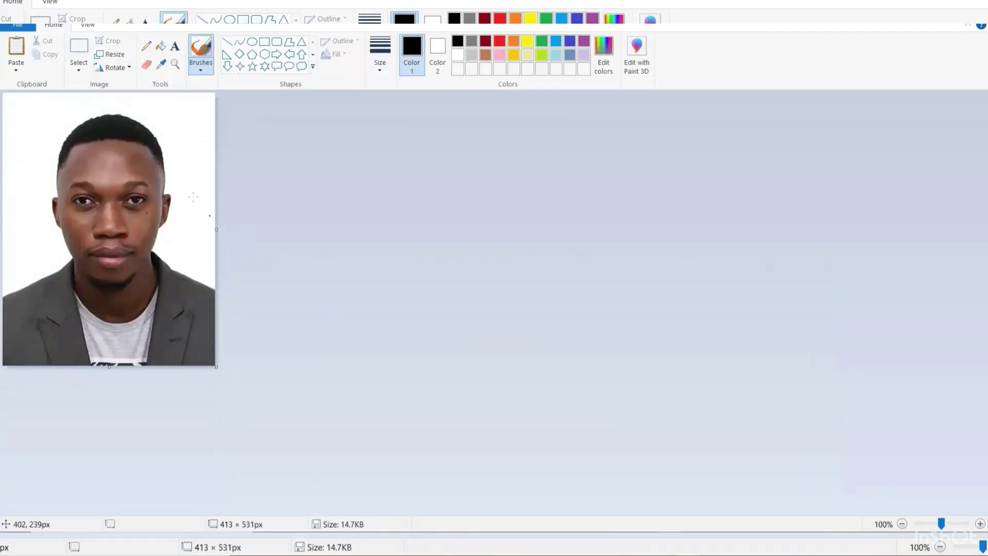
# Resize the portrait by pixels to 600 × 600, with Maintain aspect ratio unchecked.
pyautogui.click(115, 54)
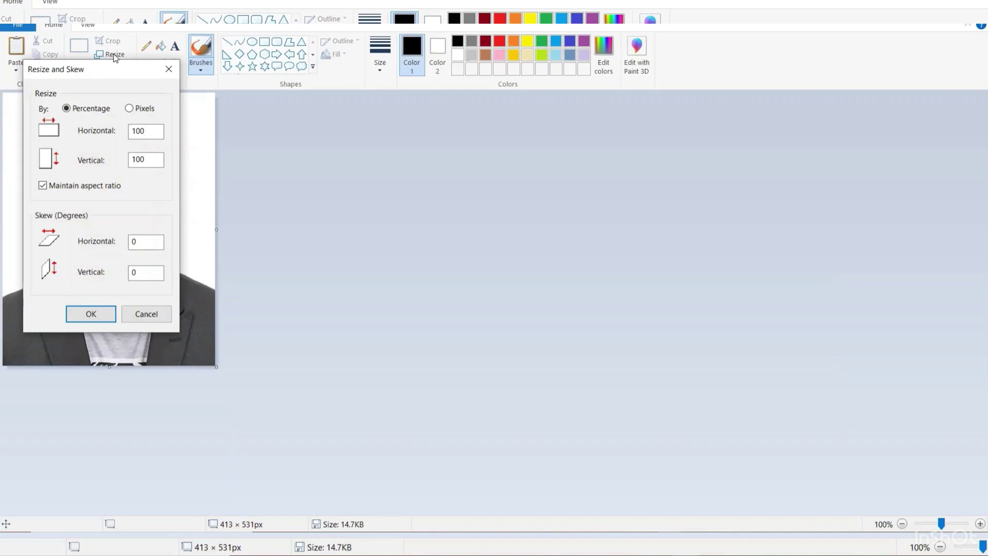
pyautogui.click(129, 108)
pyautogui.click(43, 186)
pyautogui.click(146, 133)
pyautogui.press('BackSpace')
pyautogui.press('BackSpace')
pyautogui.press('BackSpace')
pyautogui.write('600')
pyautogui.click(149, 159)
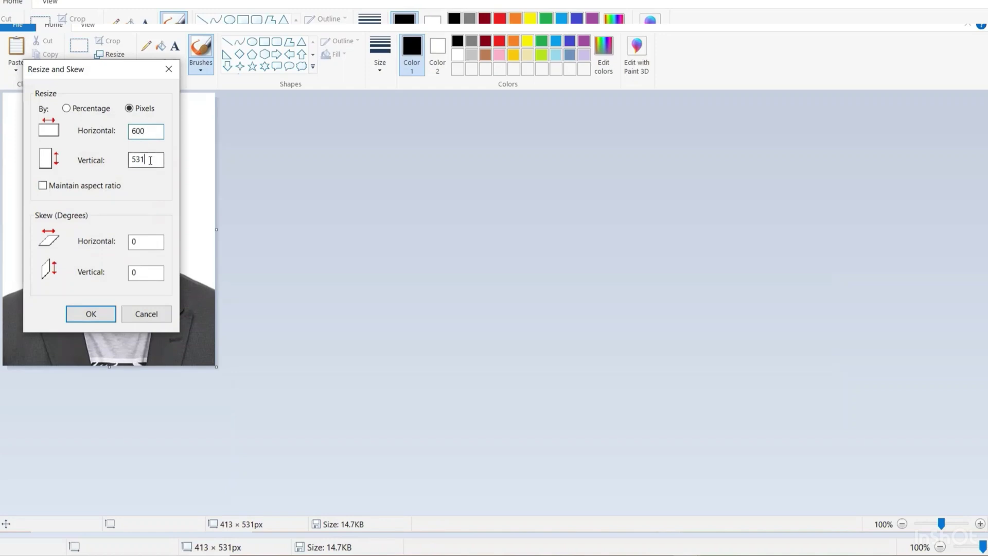
pyautogui.press('BackSpace')
pyautogui.press('BackSpace')
pyautogui.press('BackSpace')
pyautogui.write('600')
pyautogui.click(91, 314)
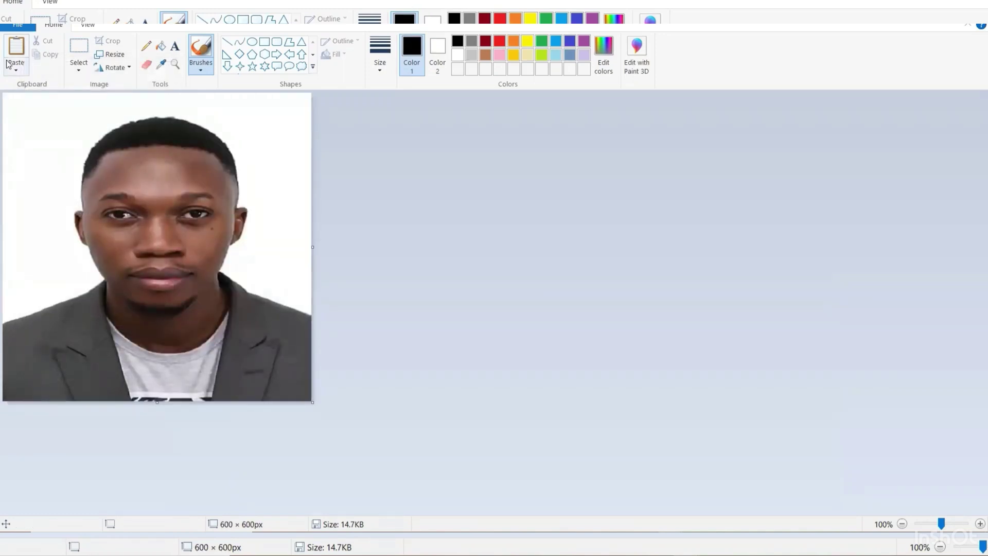
# Save the resized portrait as a JPEG picture named JN2 in Downloads.
pyautogui.click(19, 25)
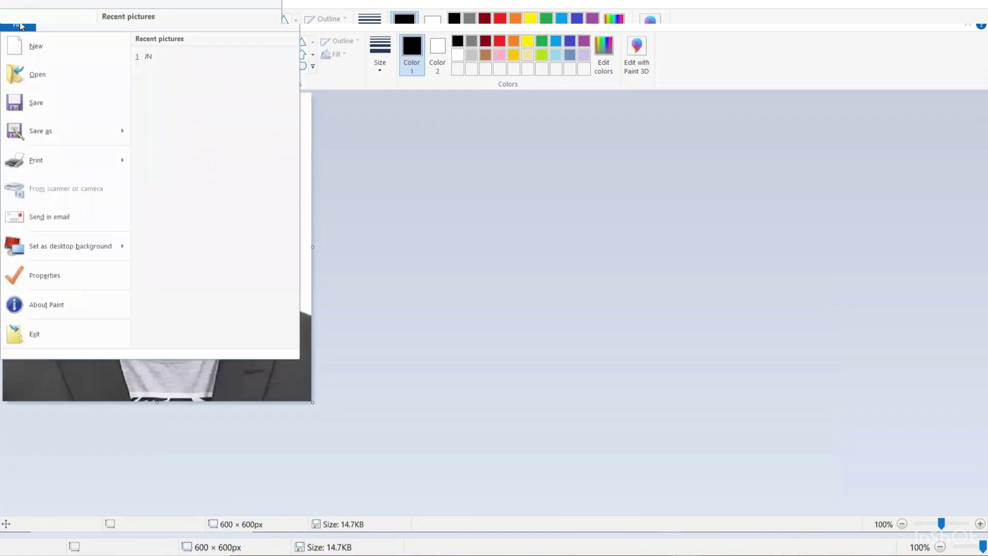
pyautogui.moveTo(55, 126)
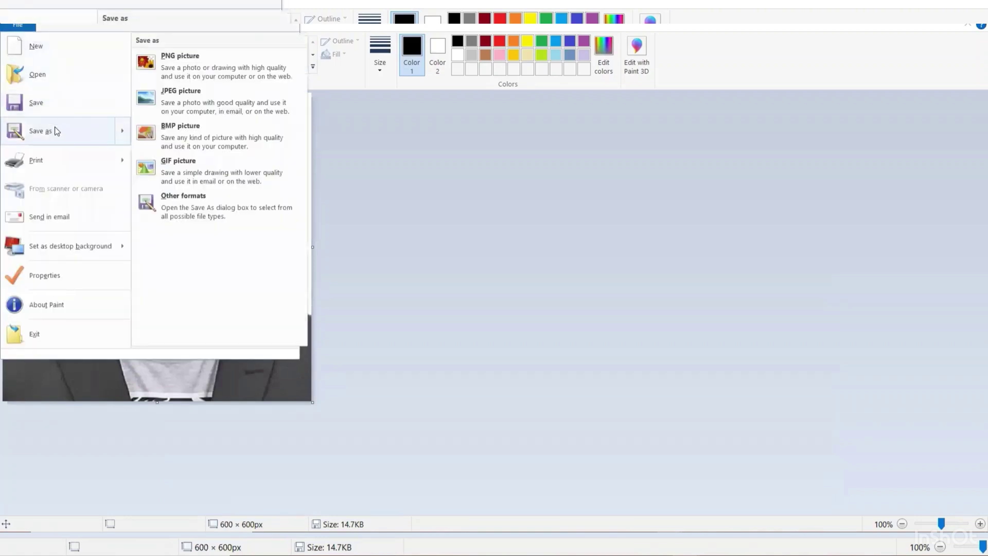
pyautogui.click(174, 98)
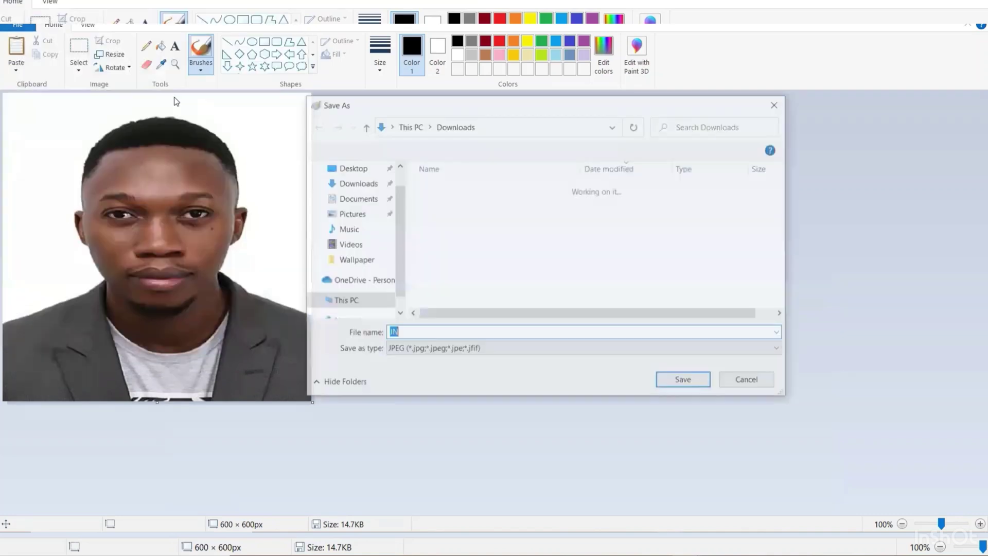
pyautogui.click(402, 332)
pyautogui.write('2')
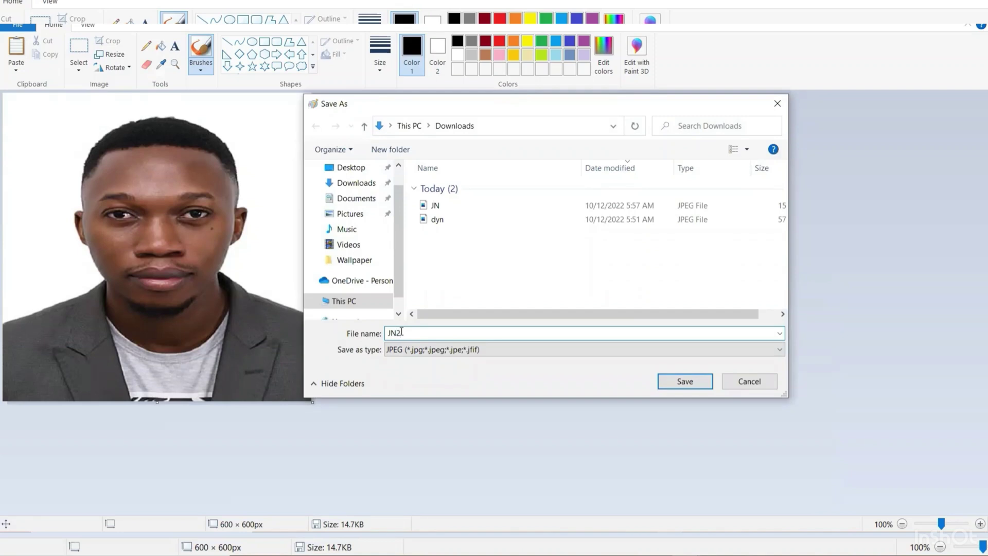
pyautogui.click(693, 383)
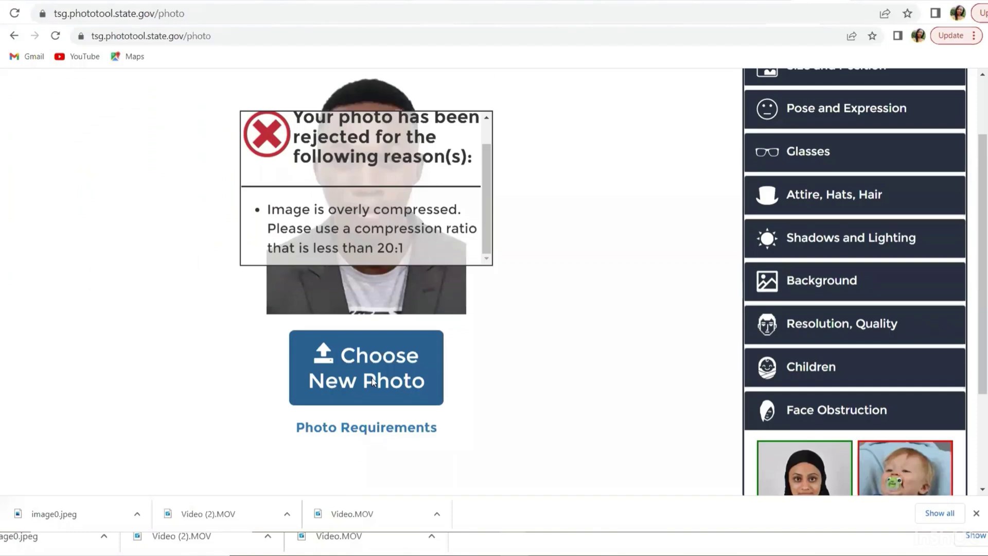
# Upload JN2 from Downloads to the Photo Tool, which accepts it at 600x600.
pyautogui.click(373, 381)
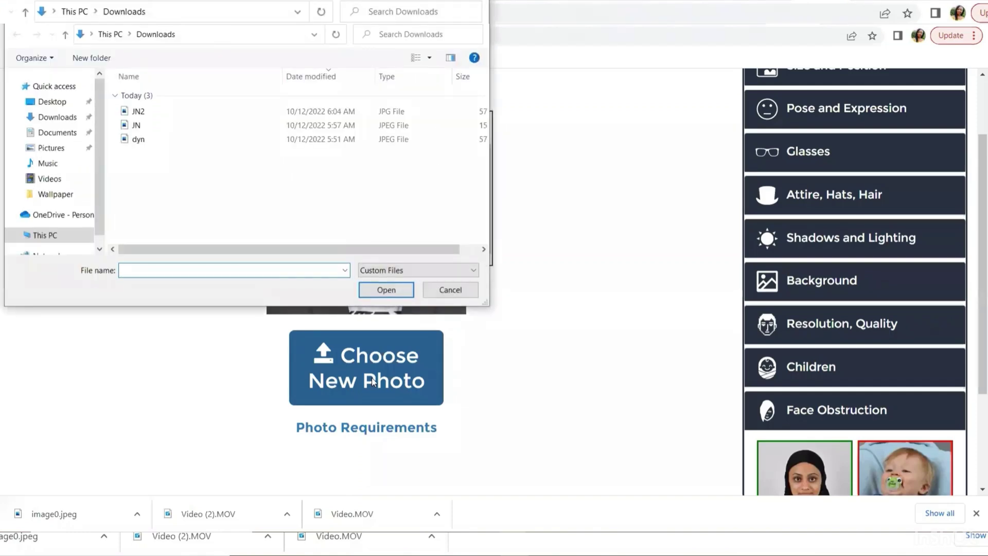
pyautogui.click(149, 112)
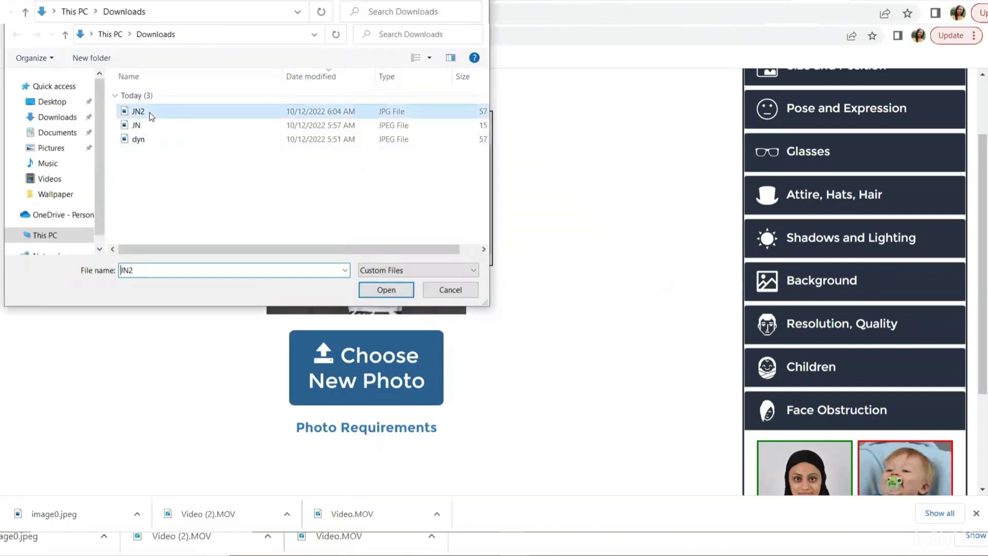
pyautogui.click(372, 289)
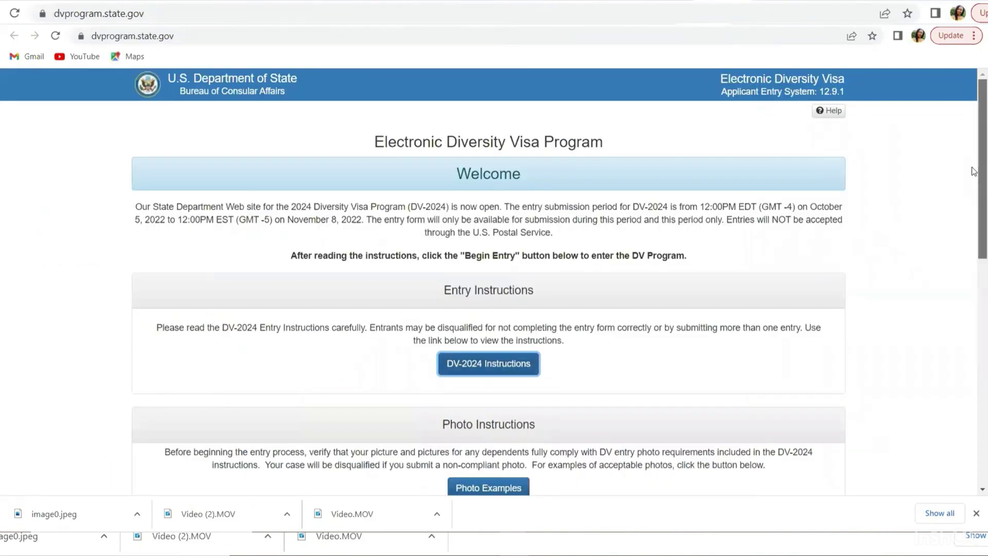
# Begin the DV-2024 entry and submit the displayed authentication code to reach Part One.
pyautogui.moveTo(974, 169); pyautogui.dragTo(972, 242)
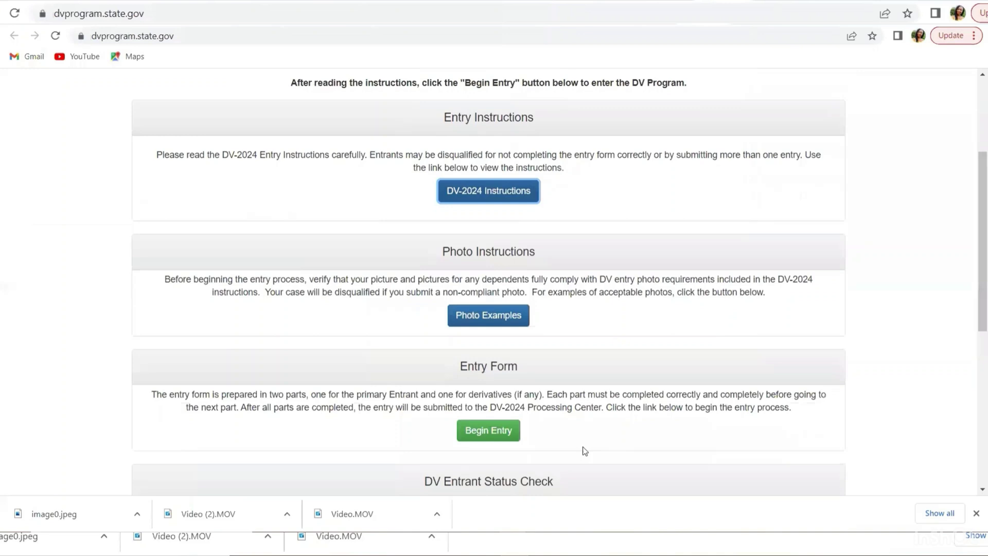
pyautogui.click(512, 437)
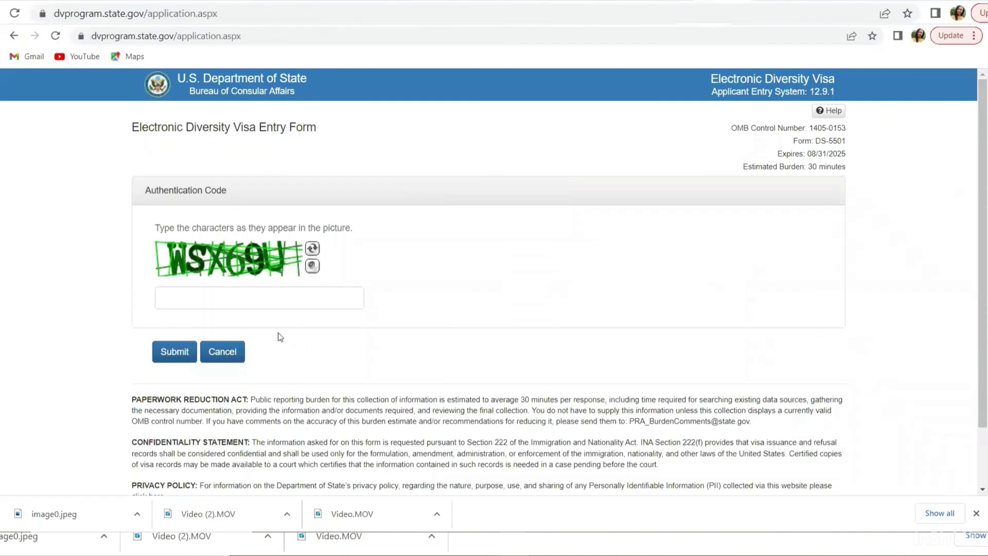
pyautogui.click(226, 299)
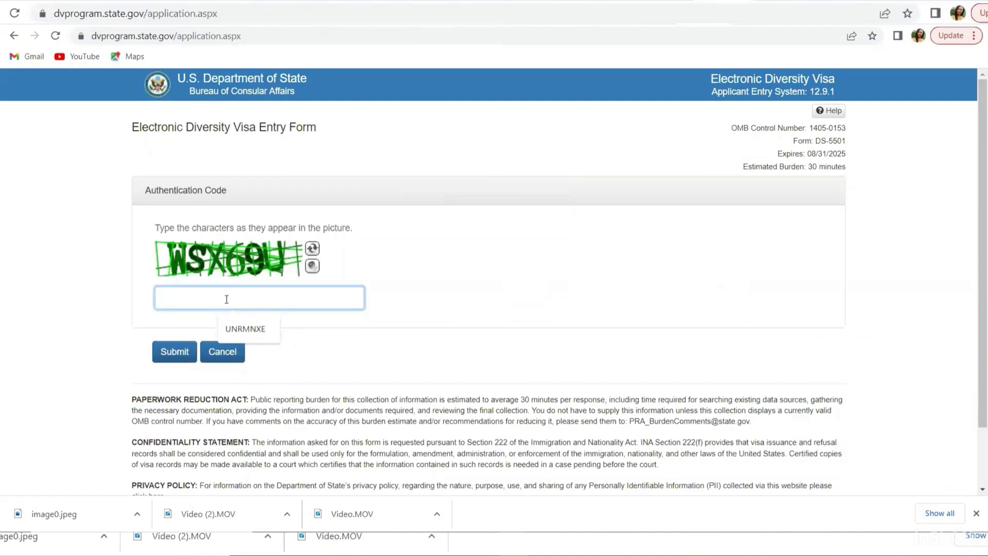
pyautogui.write('W')
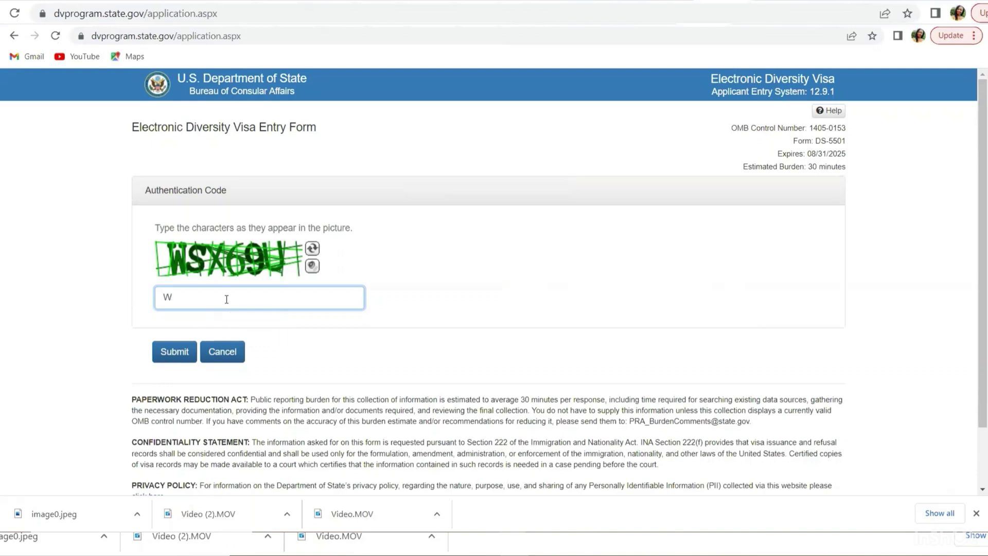
pyautogui.write('SX69U')
pyautogui.click(174, 356)
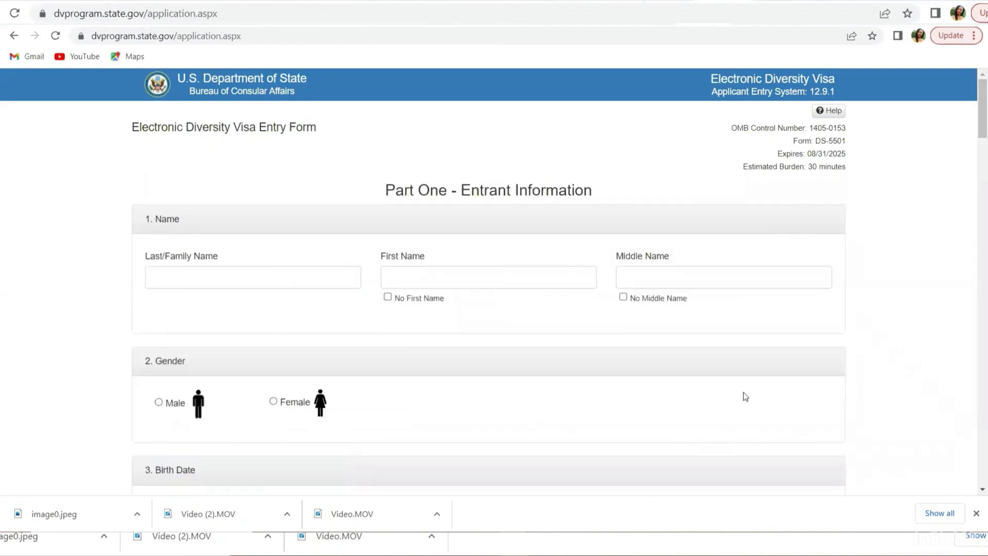
# Upload JN2.jpg from Downloads as the section 7 entrant photograph.
pyautogui.scroll(-14, 974, 277)
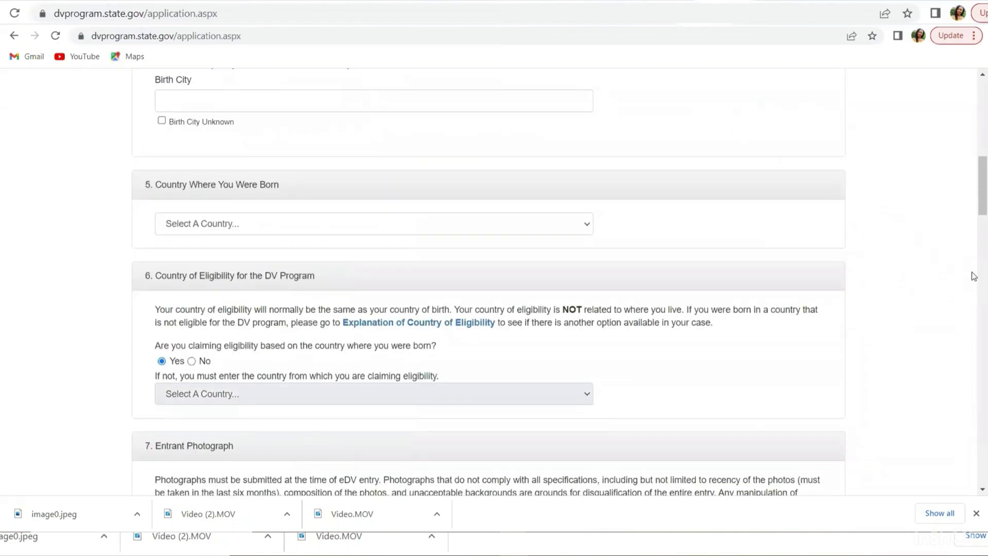
pyautogui.scroll(-8, 974, 276)
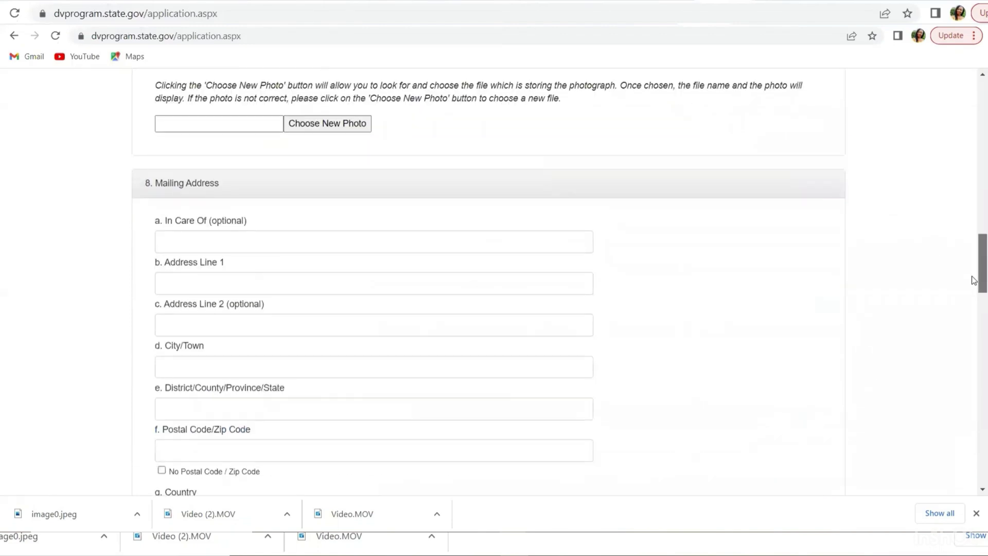
pyautogui.scroll(2, 973, 267)
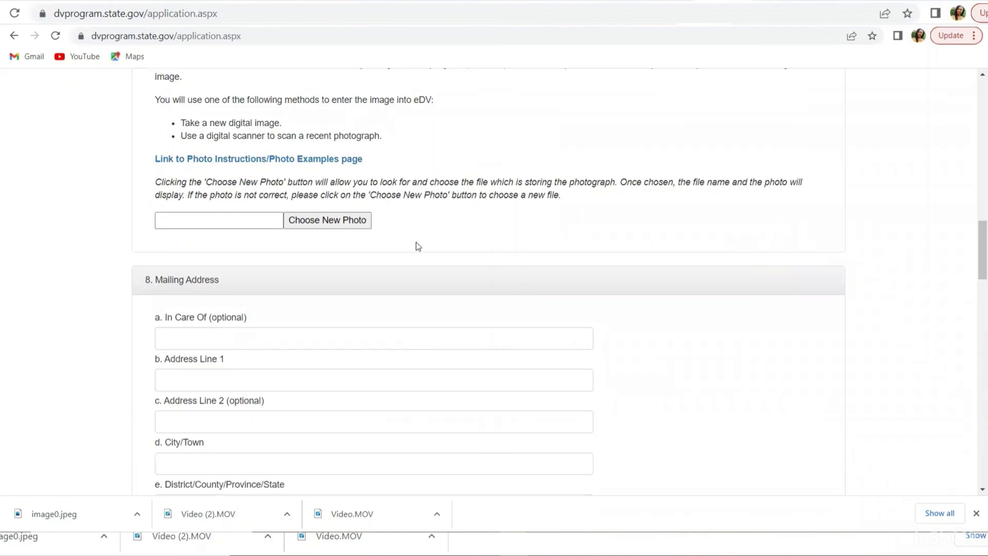
pyautogui.click(340, 225)
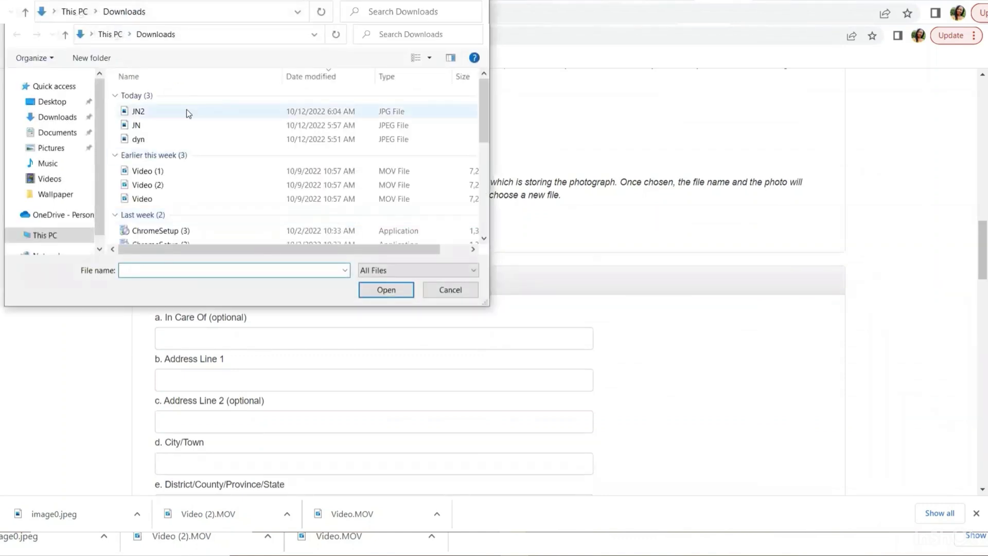
pyautogui.click(186, 111)
pyautogui.click(397, 291)
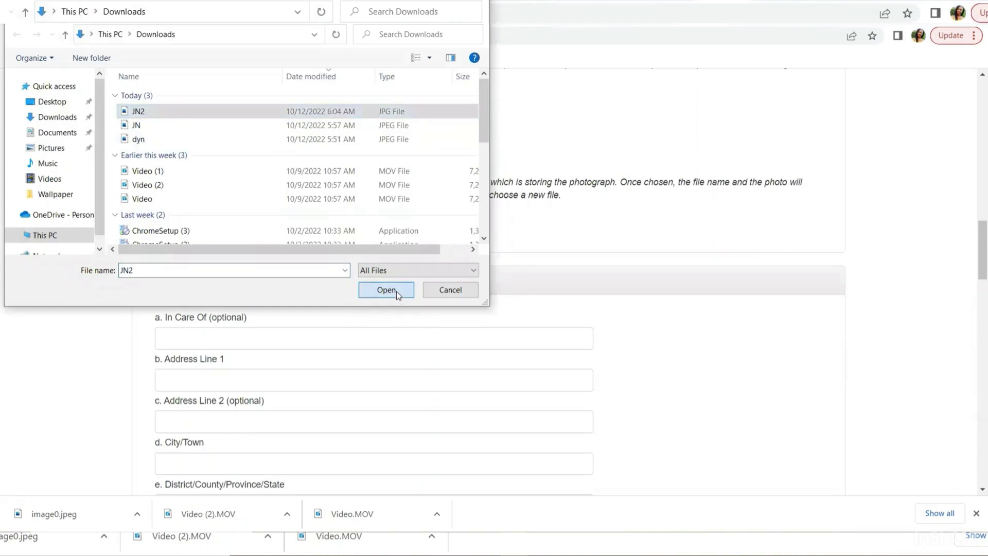